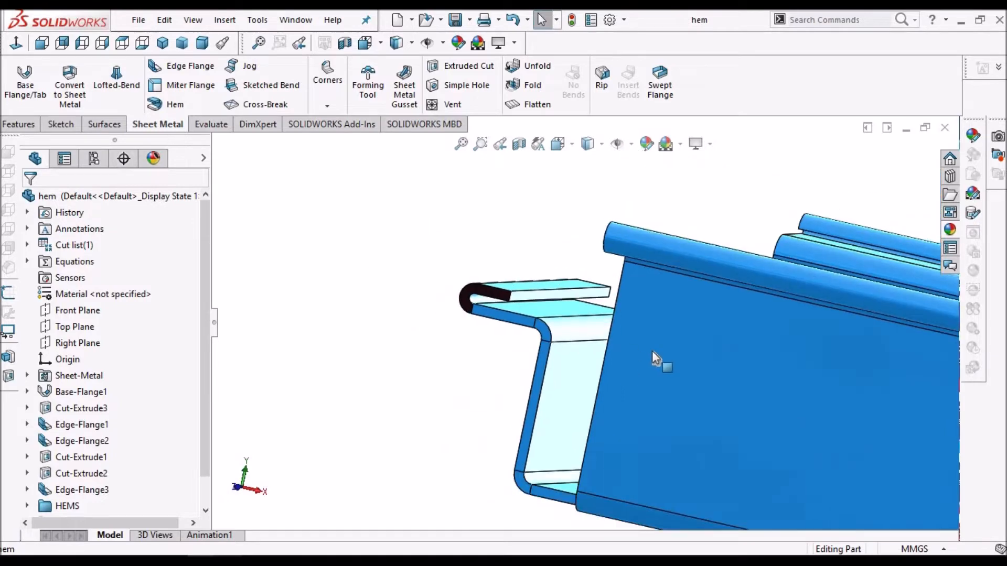
- Suppress the HEMS folder so the existing hems are removed from all four flanges of the part
middle_click_drag(661, 348, 629, 325)
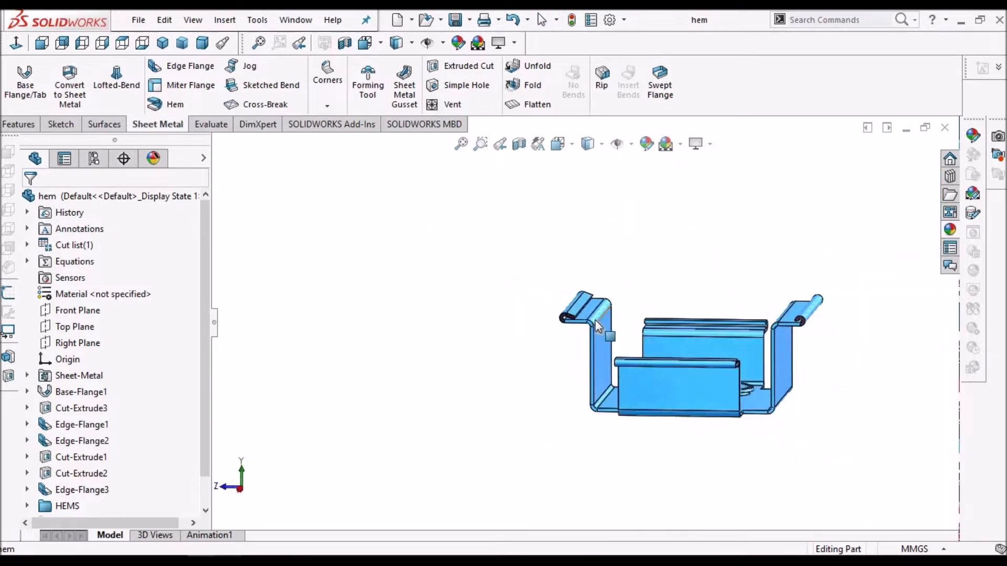
scroll(487, 326, "down", 5)
scroll(857, 366, "up", 5)
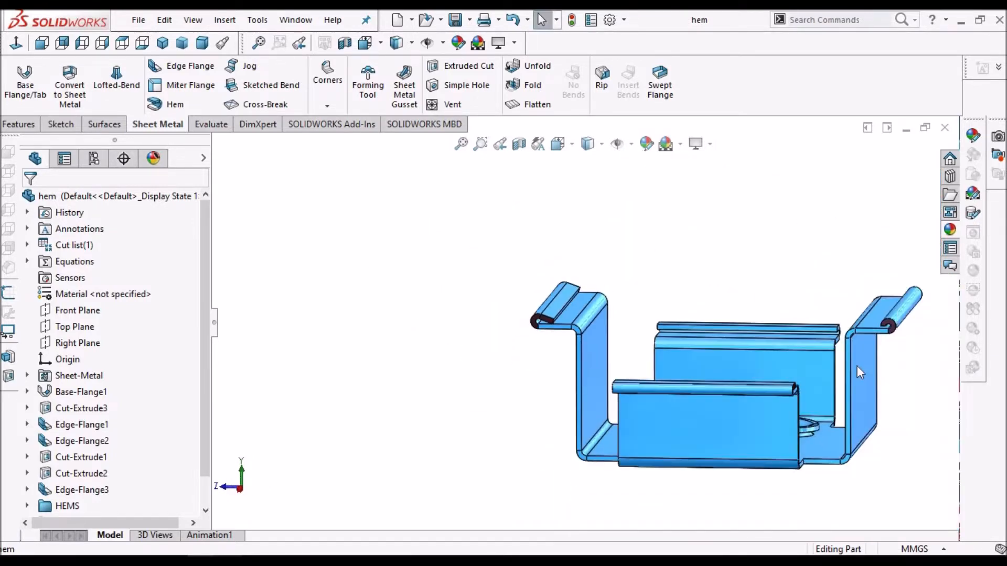
scroll(860, 310, "down", 5)
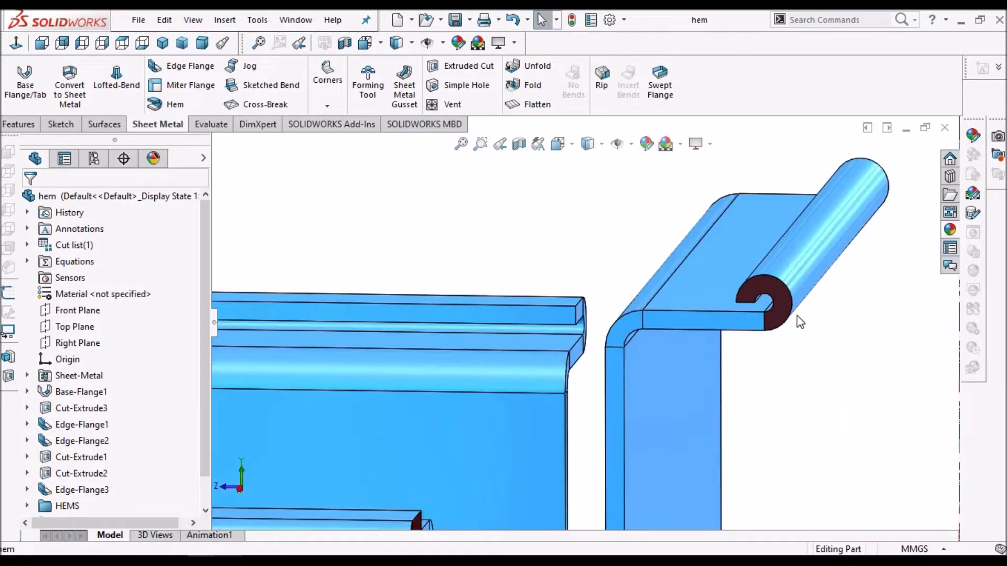
key("f")
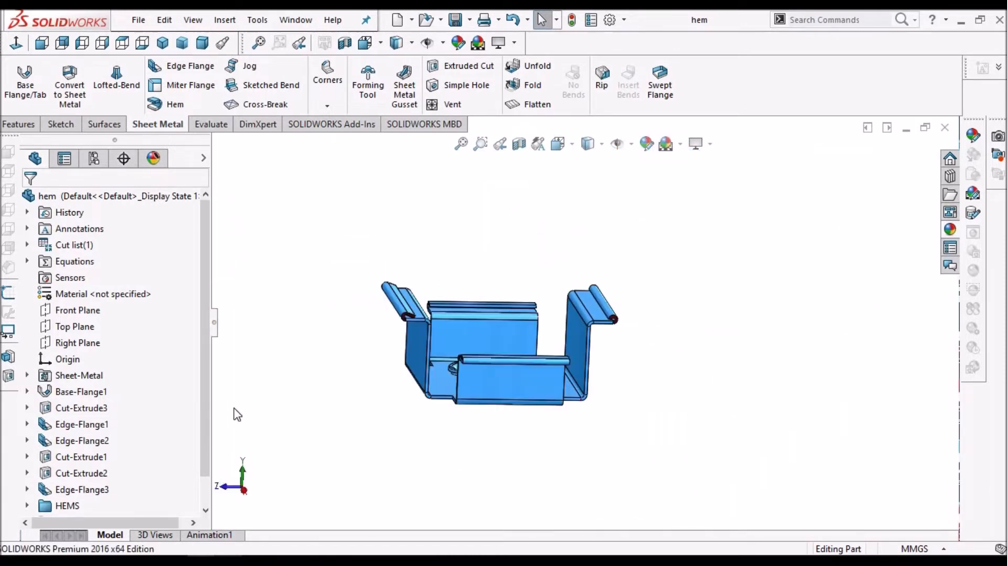
scroll(105, 472, "down", 2)
left_click(65, 471)
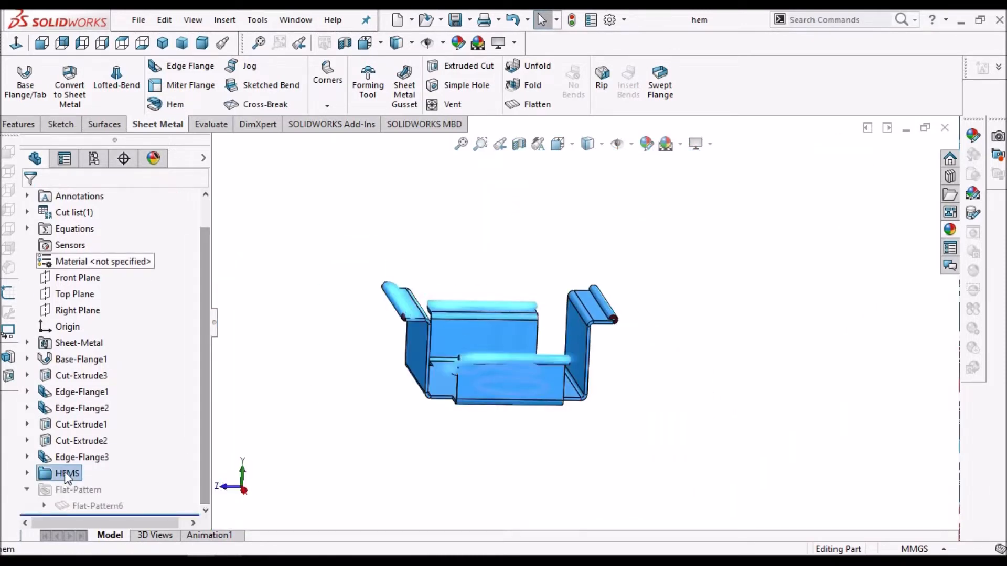
right_click(64, 471)
left_click(99, 272)
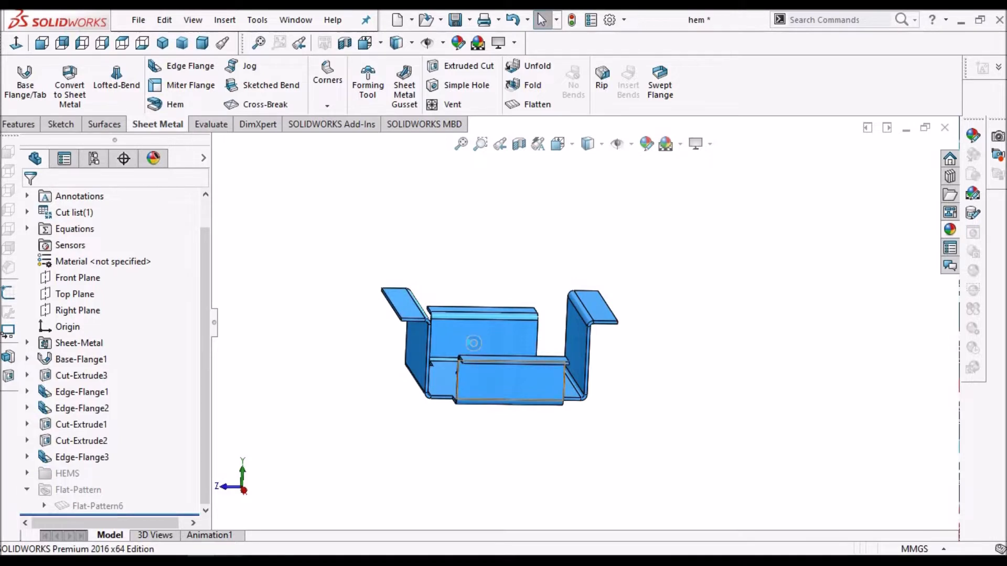
- Start a Hem on the upper outer edge of the narrow flange on the +X side and set its type to Closed
middle_click_drag(517, 332, 629, 336)
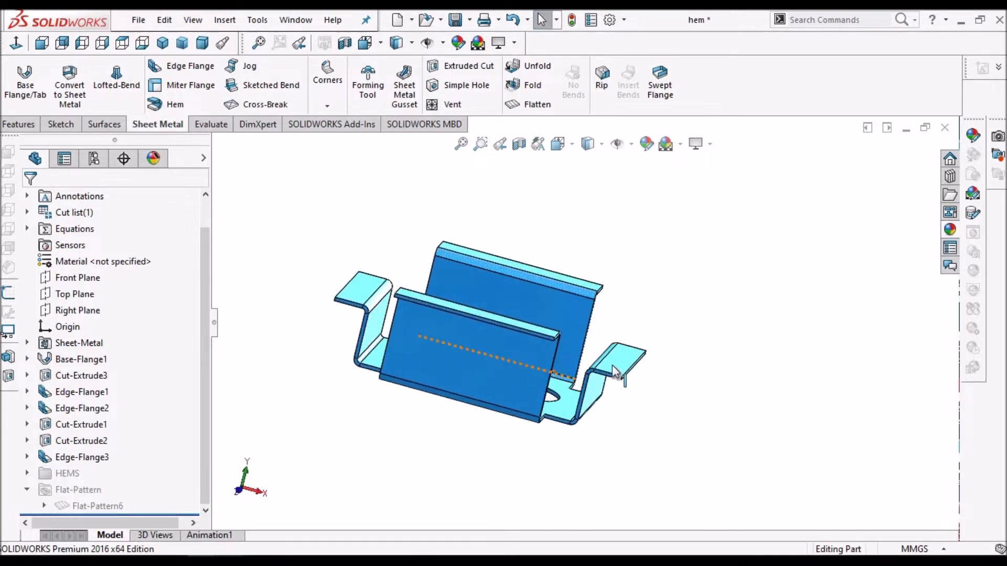
scroll(638, 332, "down", 3)
scroll(639, 332, "down", 3)
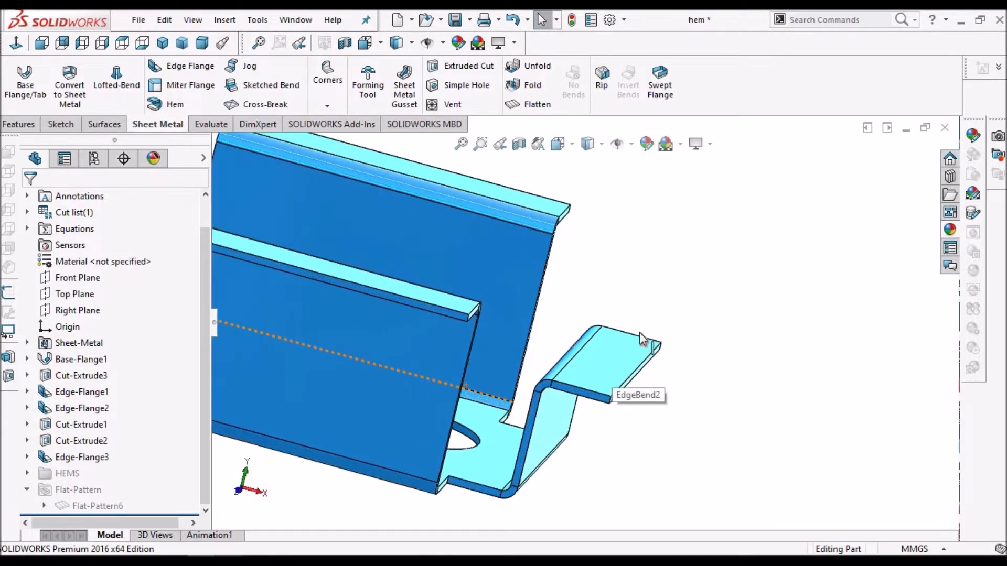
left_click(164, 107)
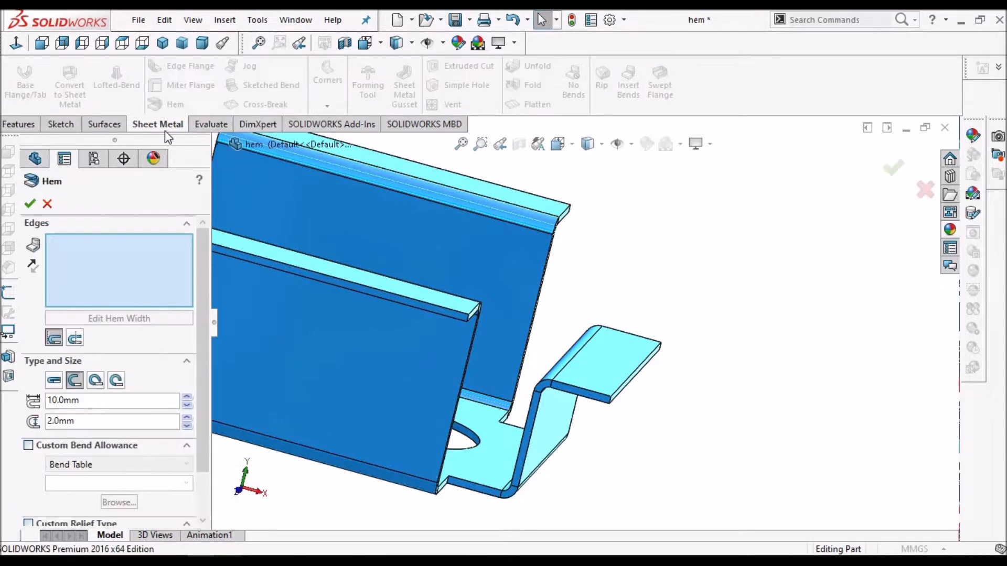
scroll(641, 381, "down", 4)
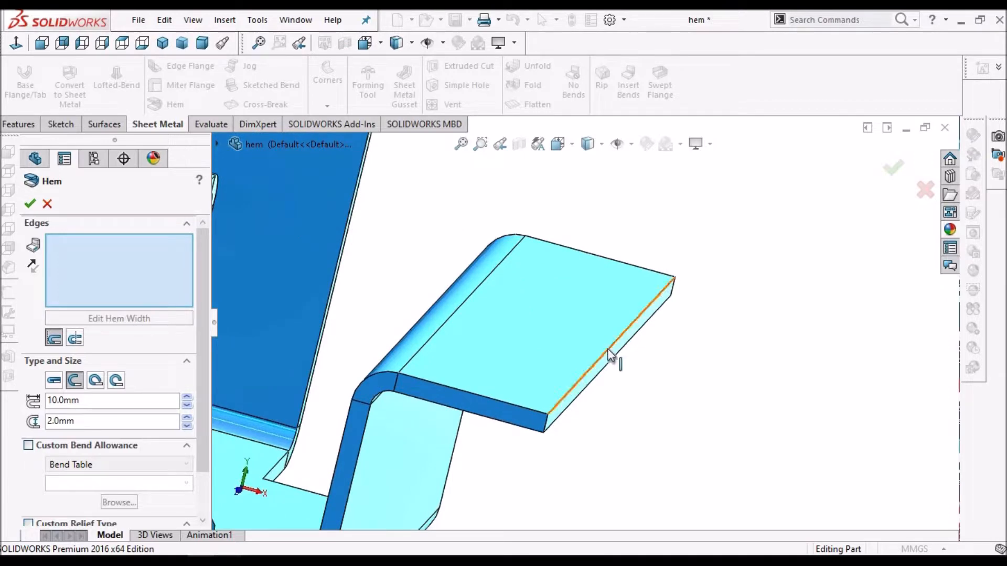
left_click(616, 348)
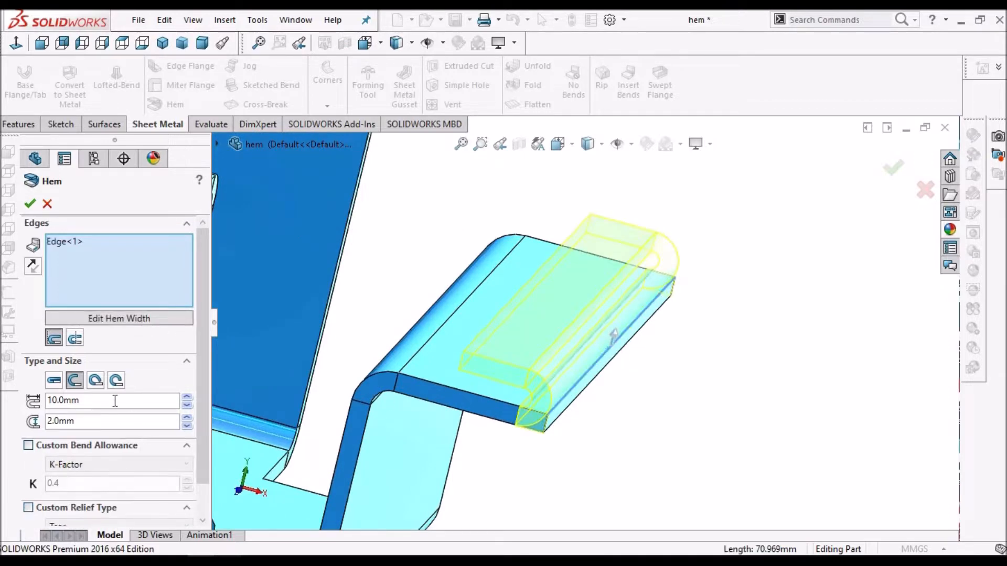
double_click(98, 401)
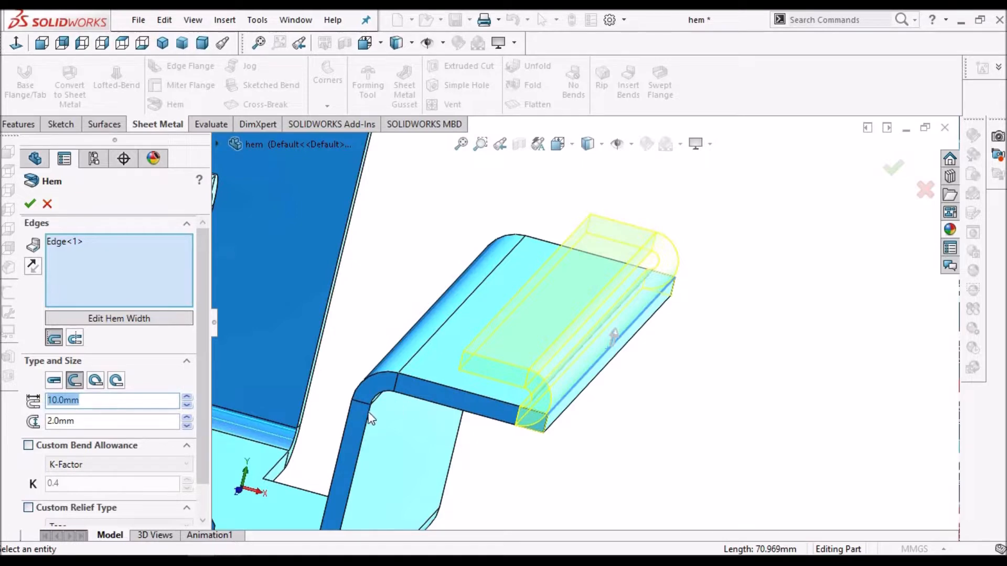
middle_click_drag(466, 412, 481, 356)
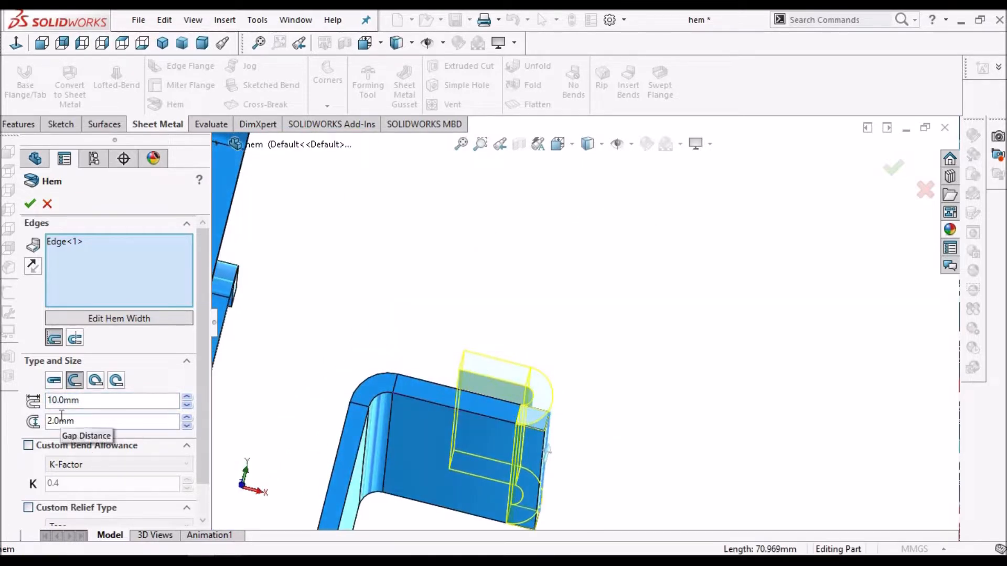
left_click(54, 380)
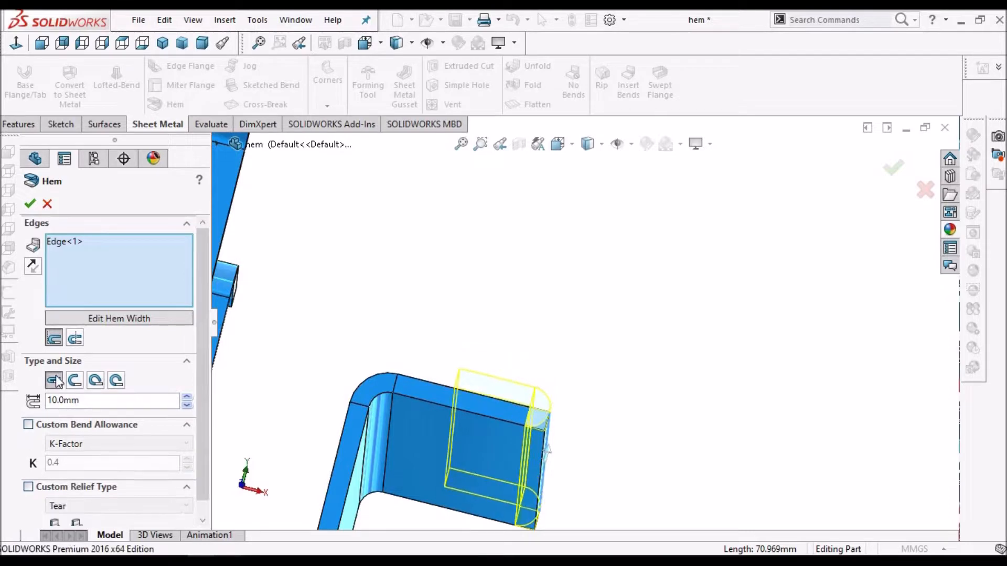
- Examine the closed hem preview's profile up close in the front view
middle_click_drag(503, 424, 519, 387)
scroll(593, 358, "down", 4)
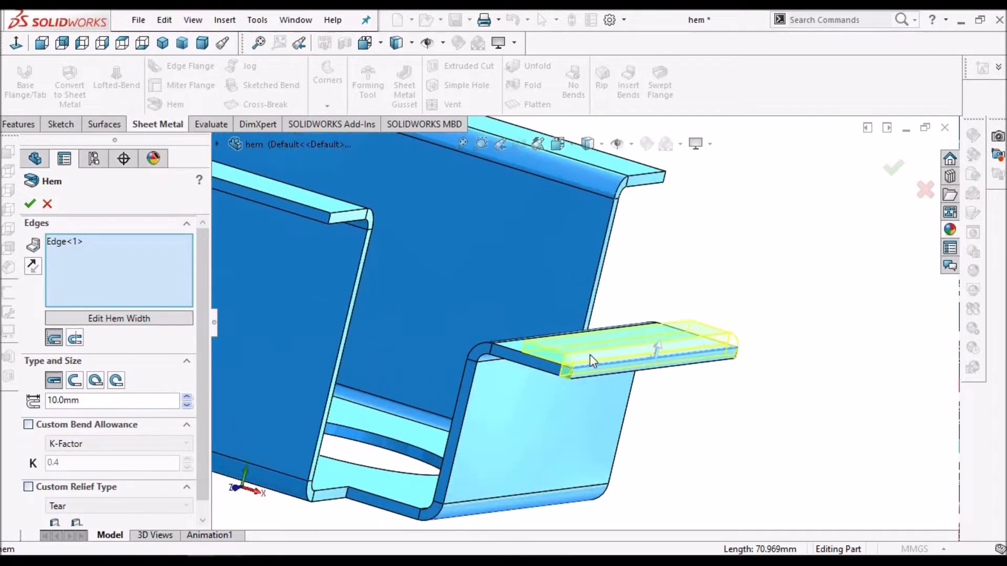
scroll(598, 356, "up", 1)
mouse_move(598, 355)
middle_mouse_down()
mouse_move(613, 342)
mouse_move(591, 366)
middle_mouse_up()
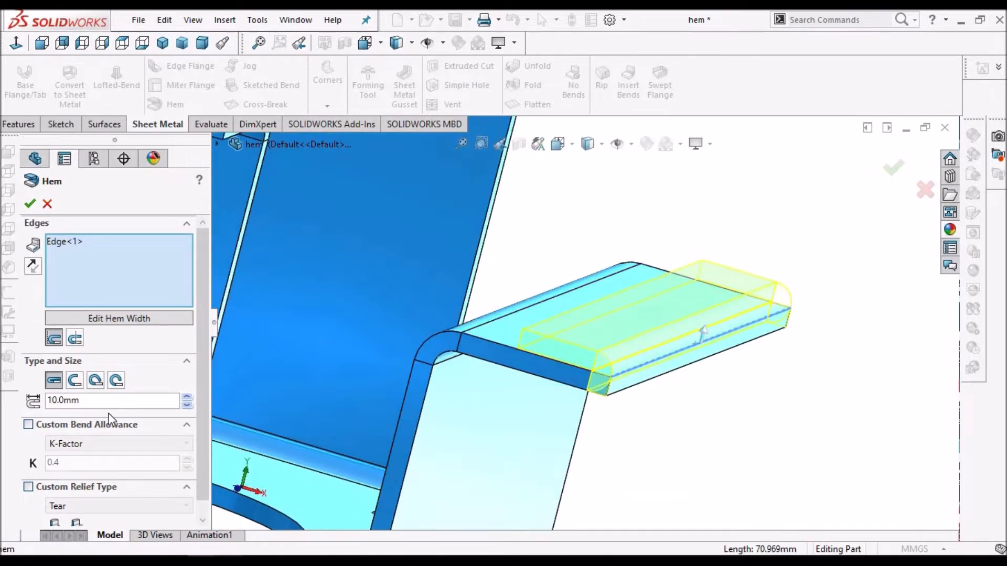
scroll(608, 365, "down", 3)
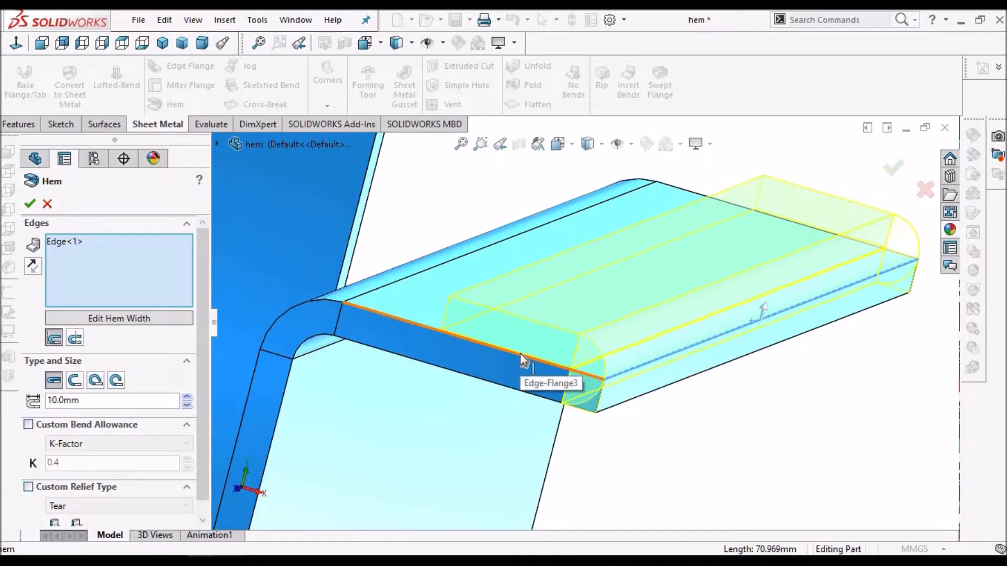
left_click(43, 44)
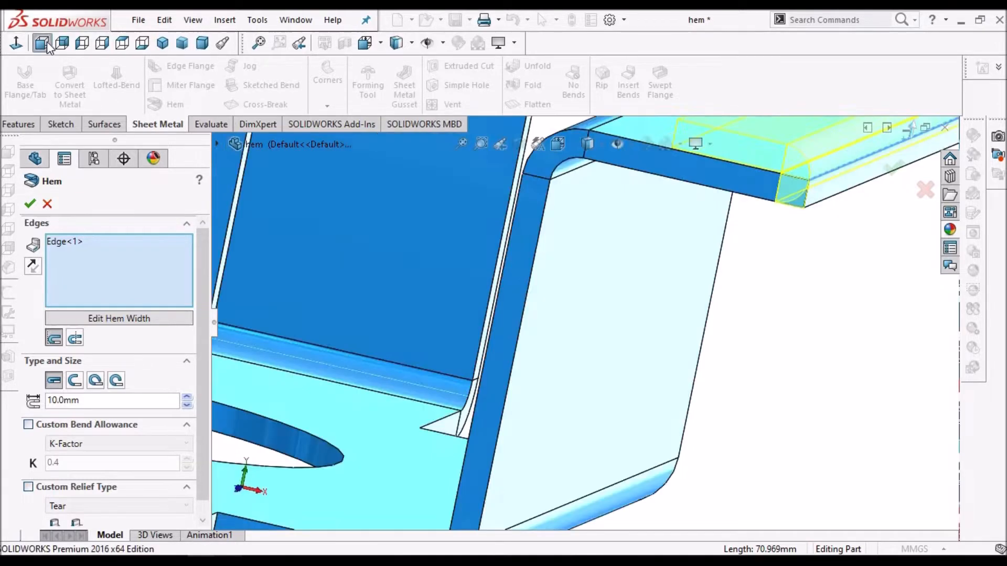
scroll(730, 294, "down", 8)
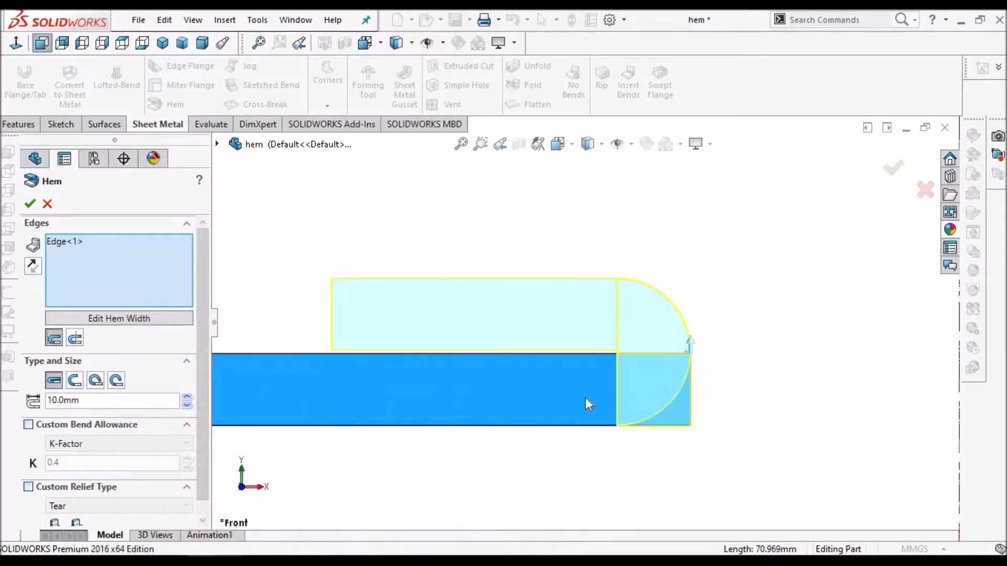
scroll(682, 353, "down", 2)
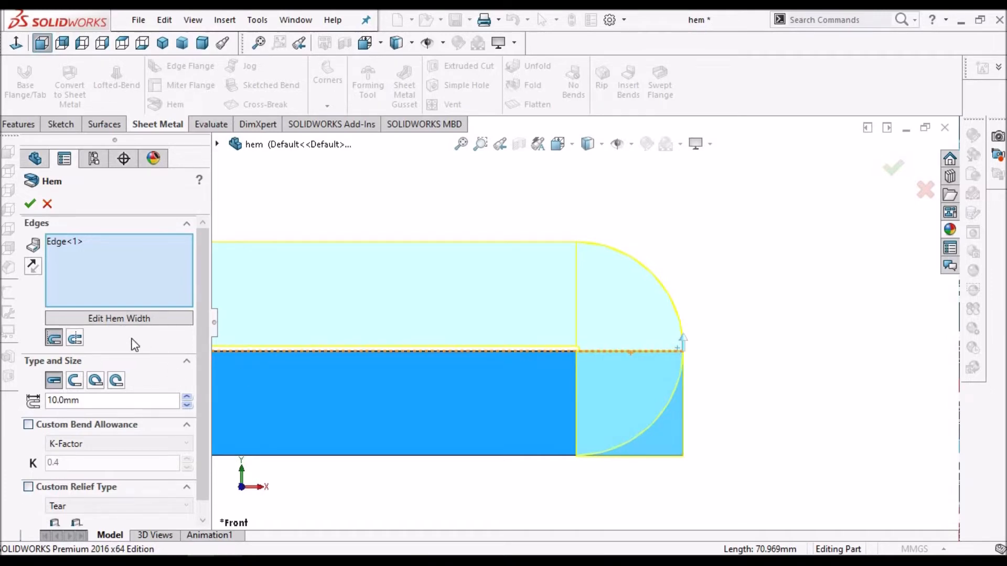
- Set the closed hem's position to Bend Outside and create it with a 10 mm length
left_click(82, 337)
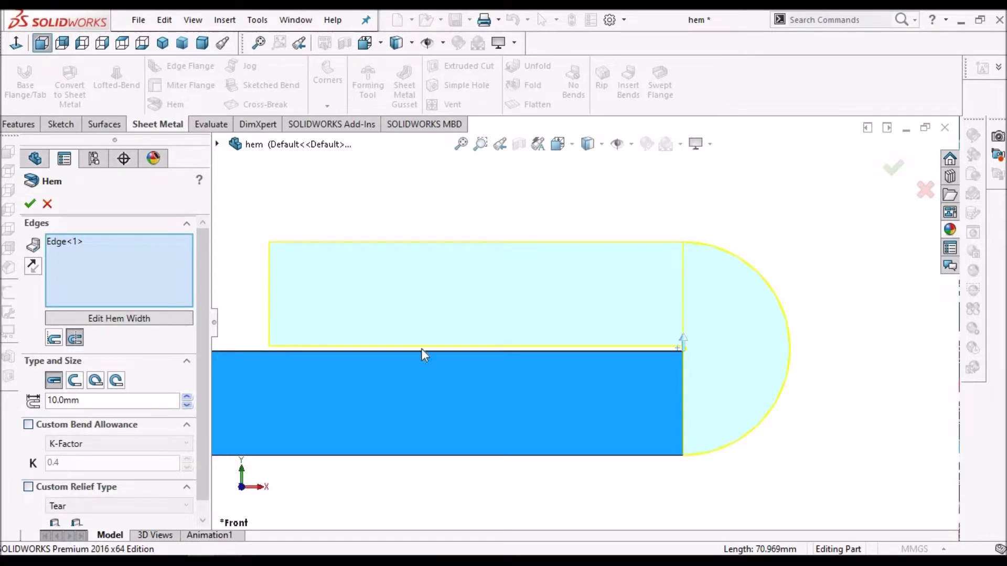
scroll(498, 409, "up", 5)
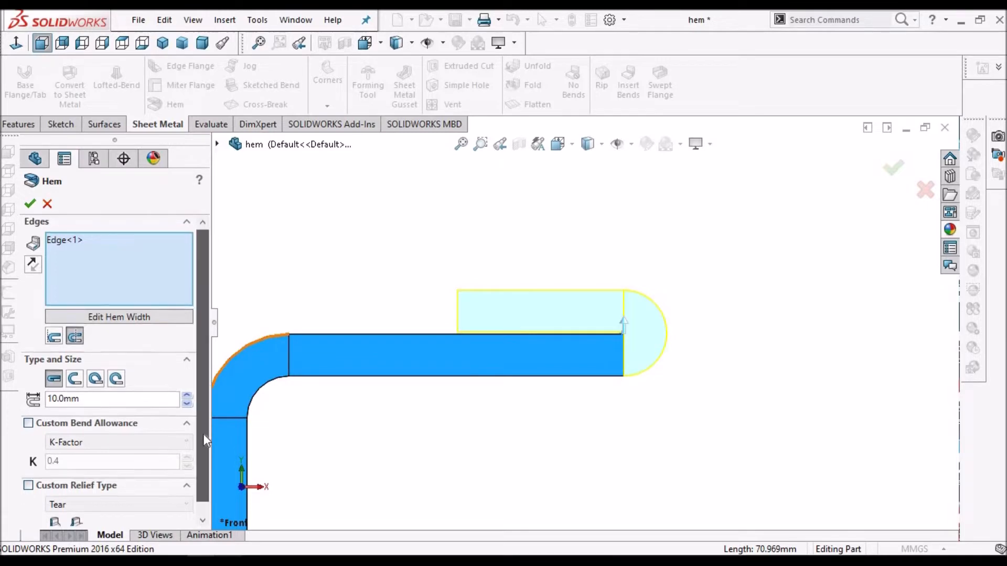
scroll(203, 446, "down", 1)
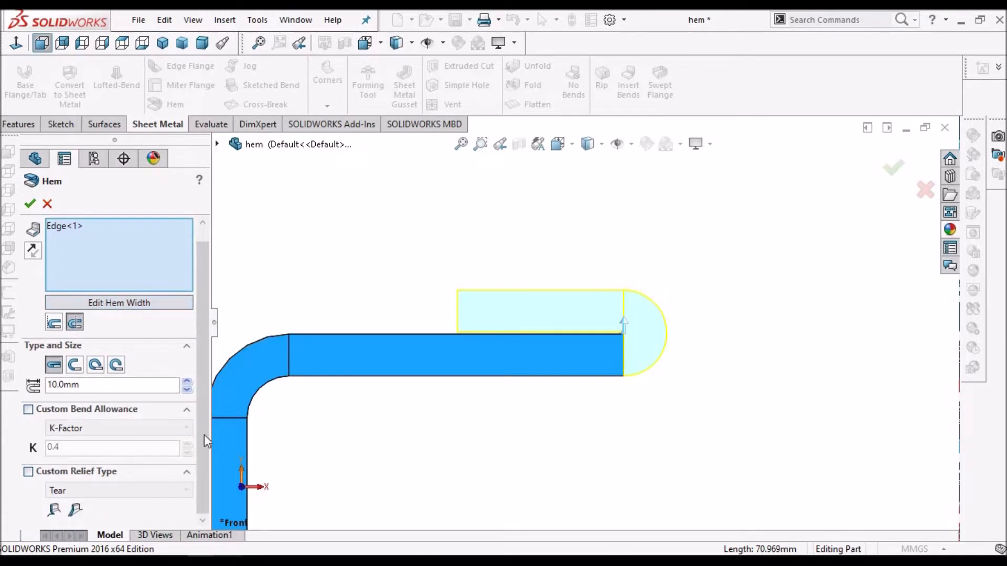
left_click(29, 205)
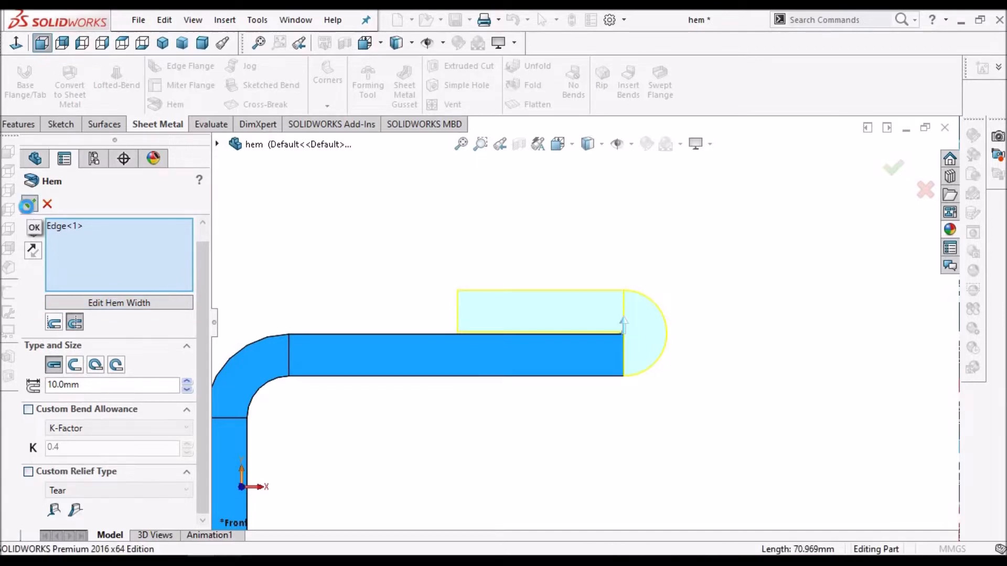
- Inspect the finished closed hem, consult the hem types diagram in Desc.pdf, and return to the SOLIDWORKS part
scroll(603, 314, "up", 3)
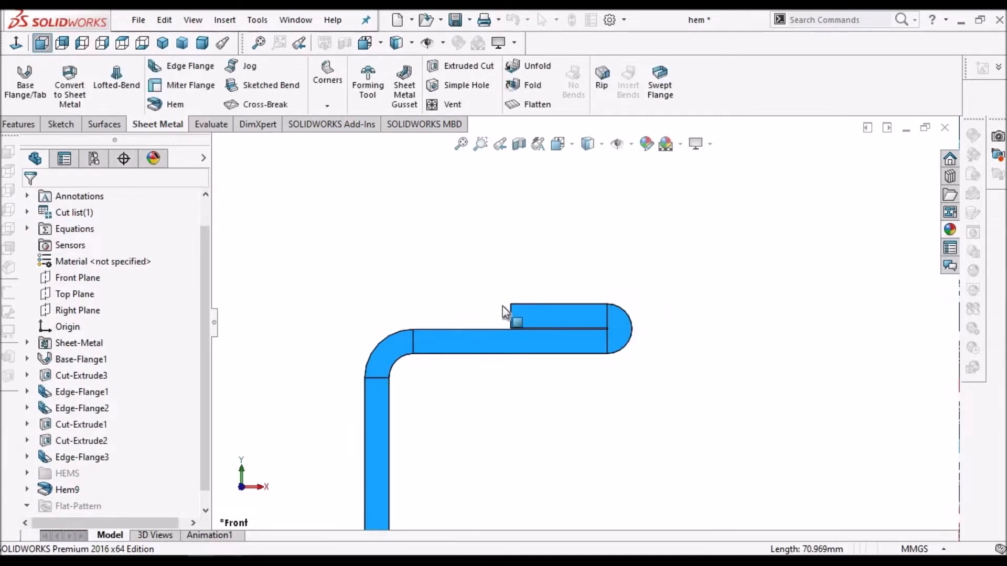
middle_click_drag(467, 352, 612, 300)
scroll(611, 300, "down", 3)
left_click(228, 560)
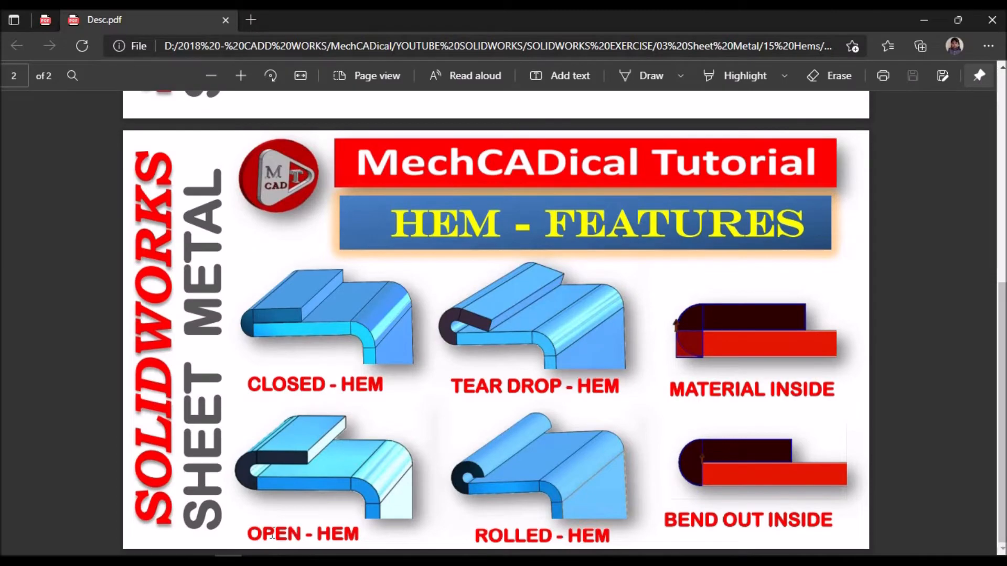
left_click(202, 560)
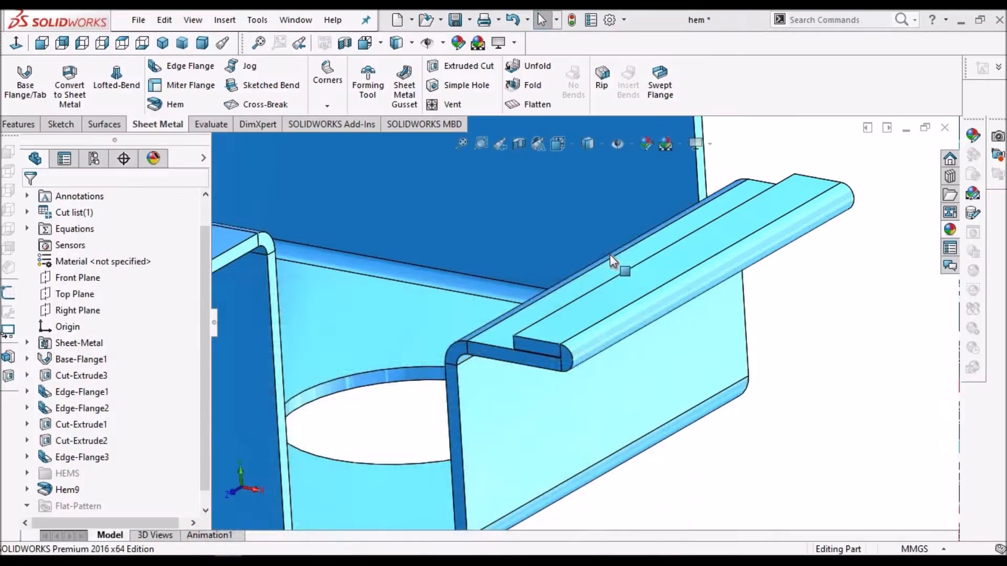
- Start an Open hem on the outer edge of the opposite narrow flange, on the -X side
scroll(606, 260, "up", 7)
scroll(429, 285, "down", 3)
scroll(460, 297, "down", 2)
middle_click_drag(485, 305, 512, 307)
left_click(159, 108)
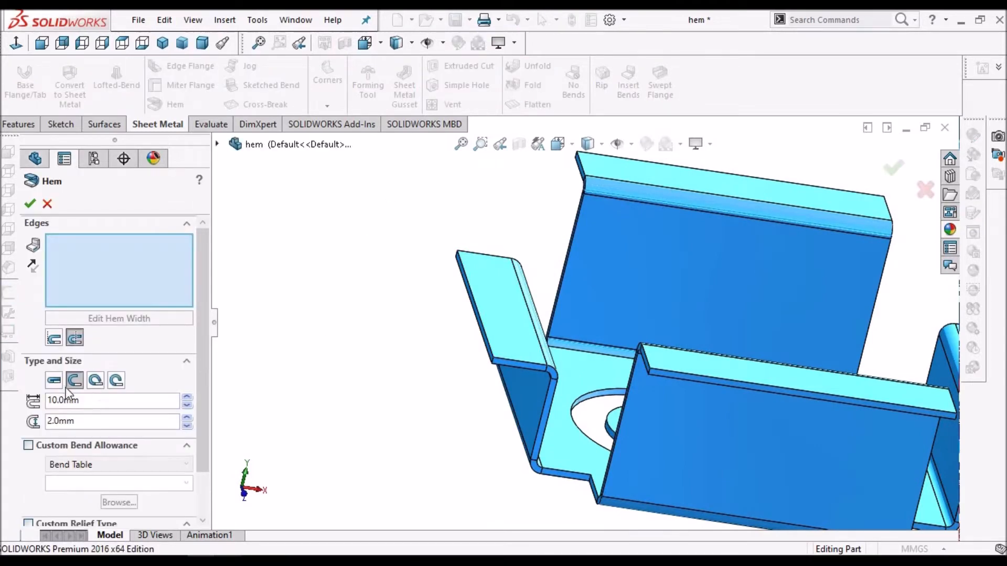
scroll(497, 342, "down", 3)
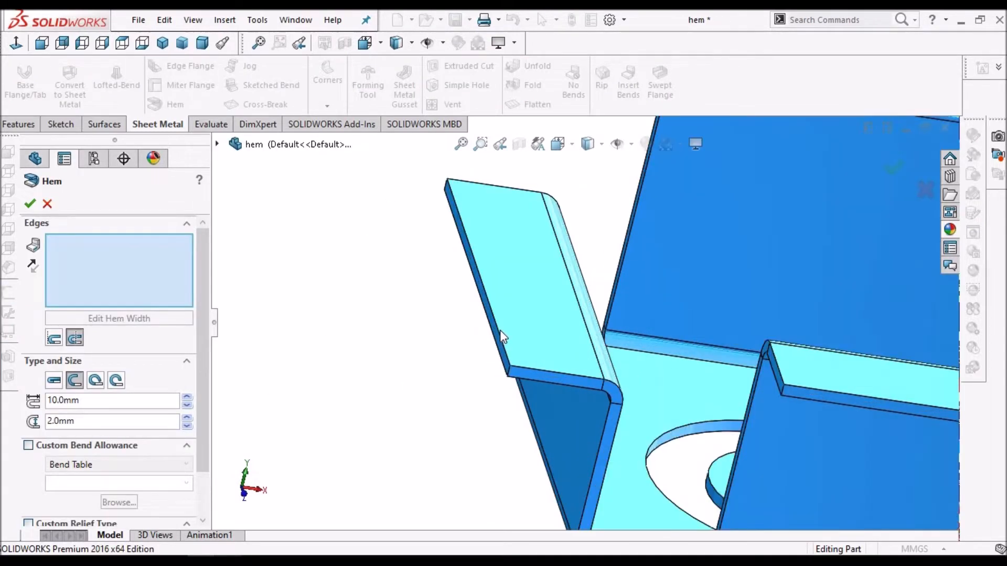
left_click(74, 381)
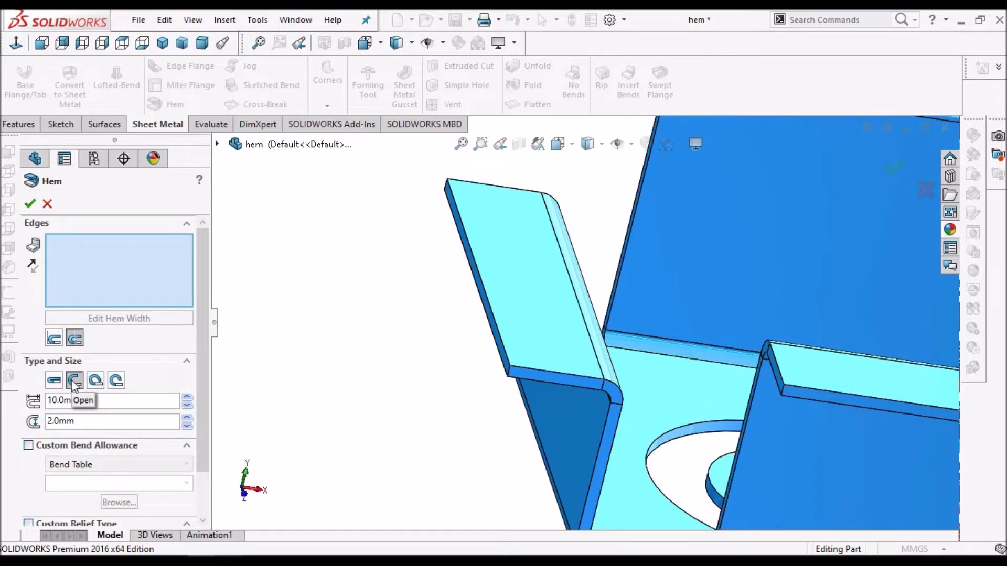
left_click(499, 337)
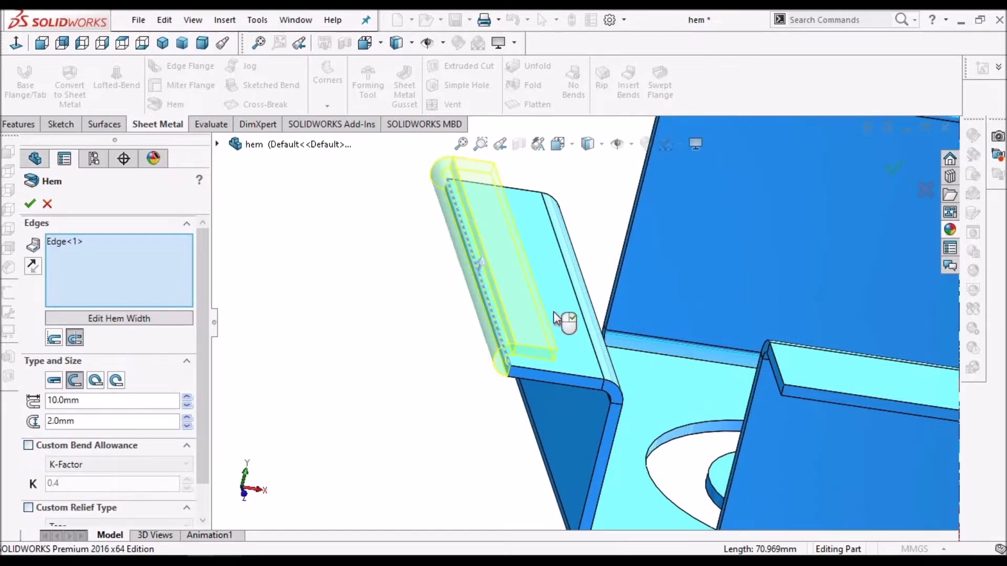
- Try a 20 mm length for the open hem on the -X flange and set it back to 10 mm
middle_click_drag(553, 312, 539, 267)
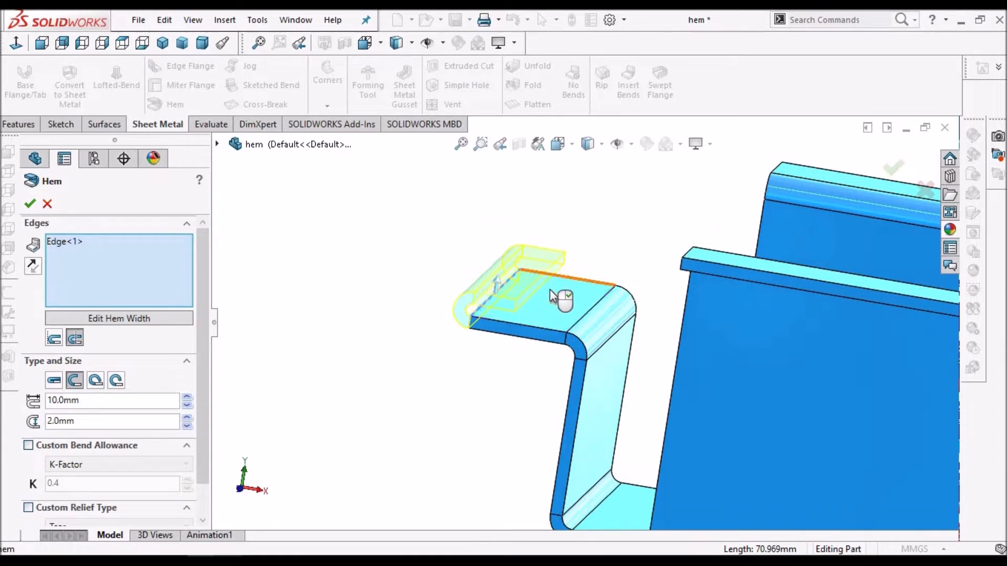
scroll(549, 289, "down", 4)
left_click(42, 42)
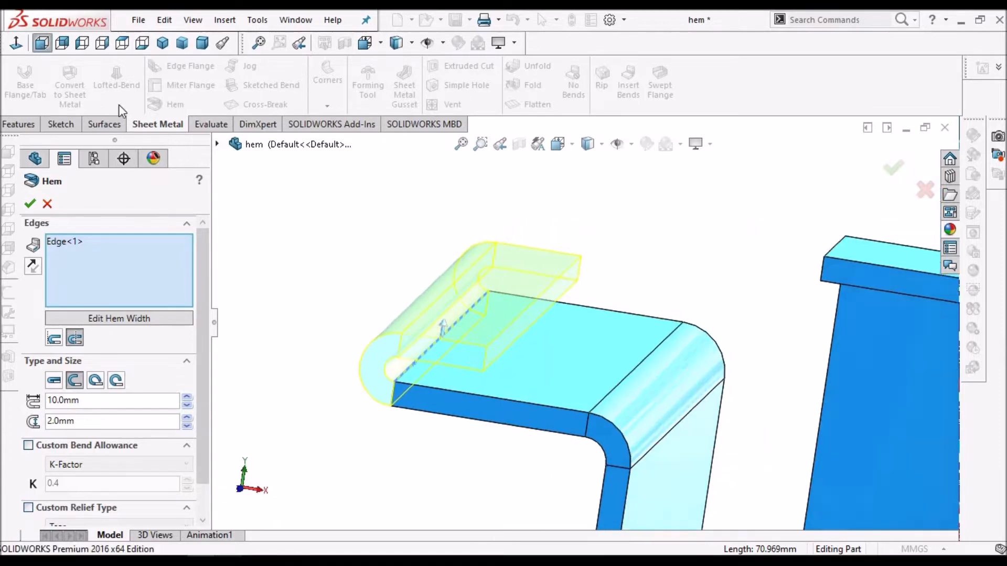
scroll(394, 292, "down", 6)
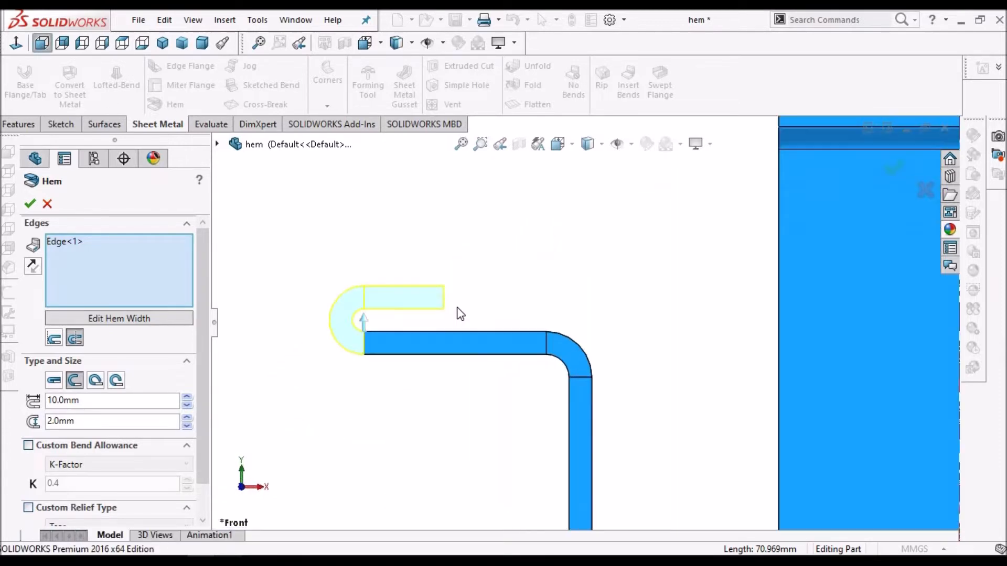
double_click(80, 400)
type("20")
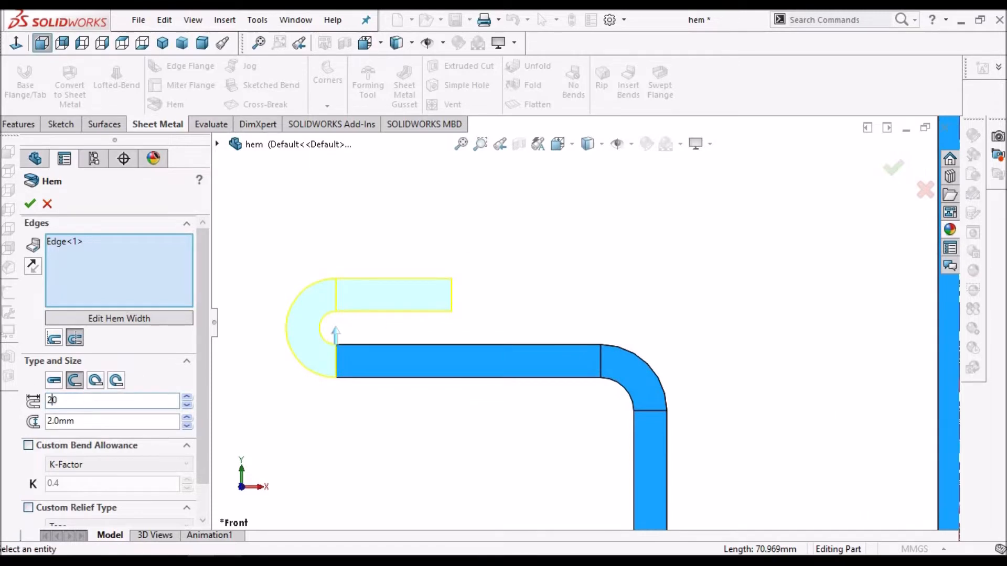
key("Return")
double_click(87, 402)
type("10")
key("Return")
- Set the open hem's gap distance to 1 mm and create it with the Bend Outside position
double_click(89, 422)
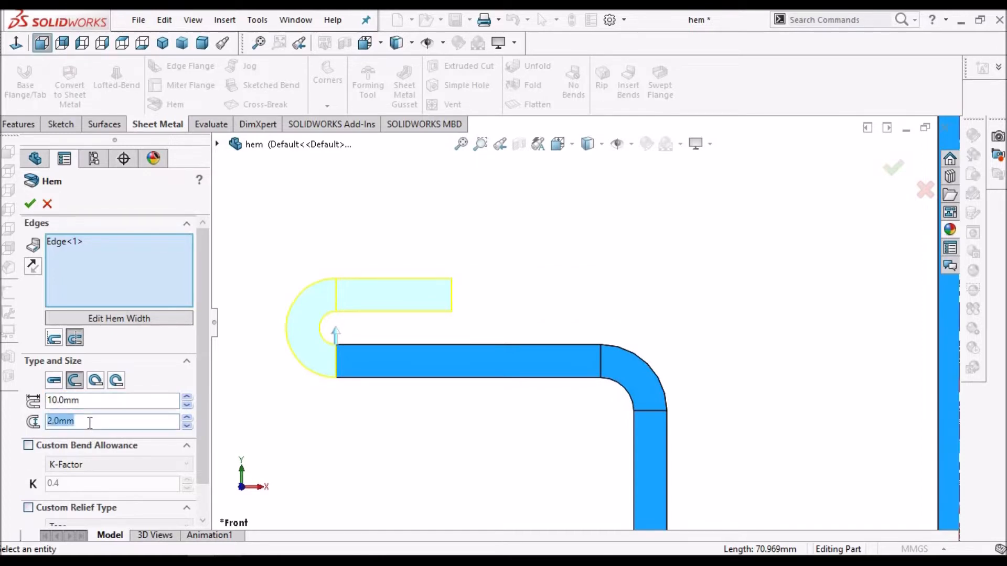
type("1")
key("Return")
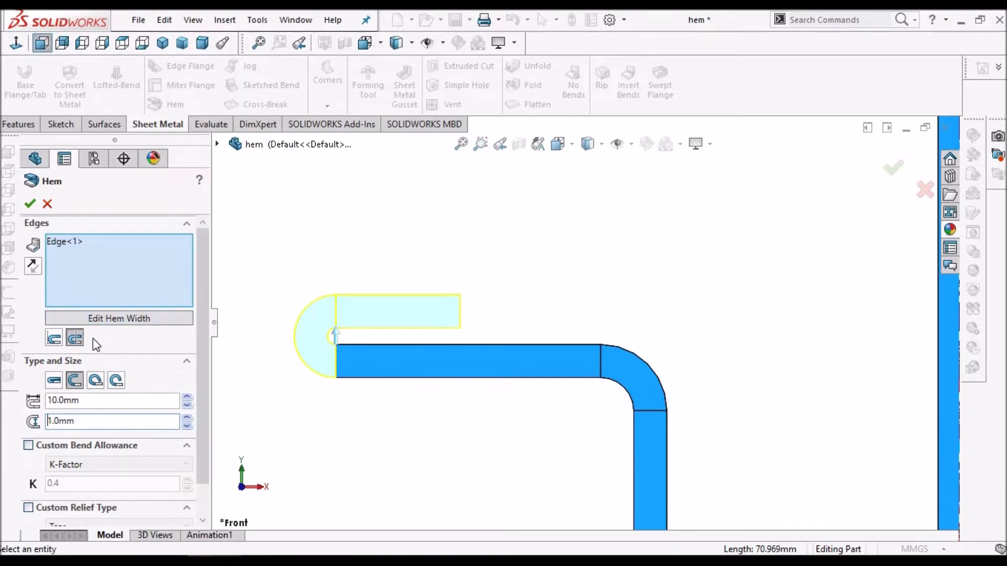
left_click(54, 338)
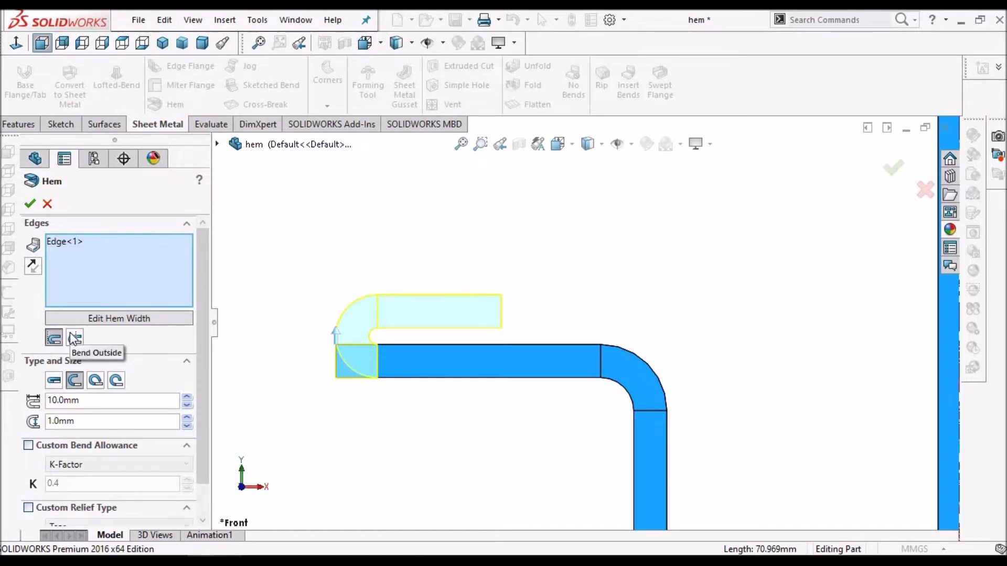
left_click(74, 338)
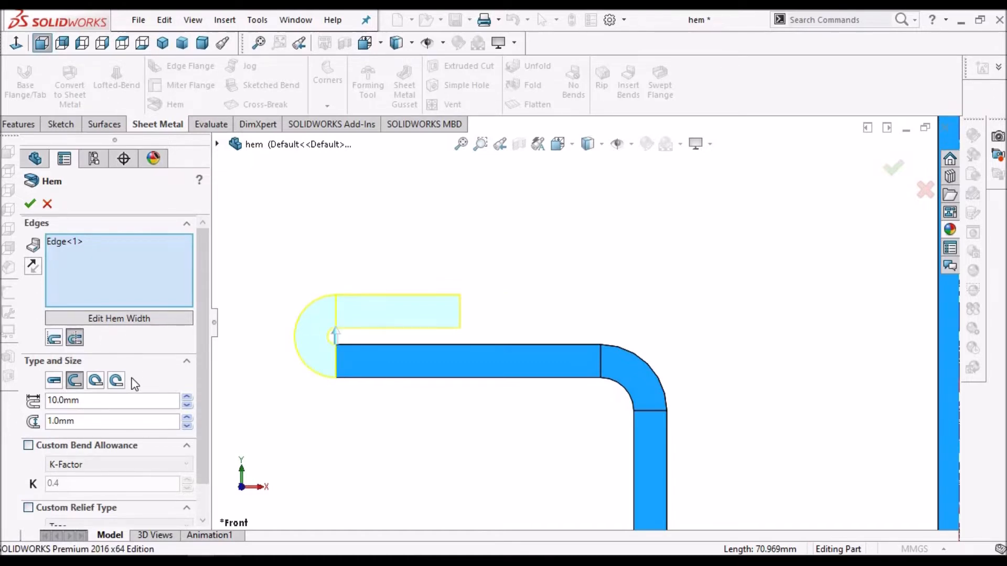
left_click(31, 206)
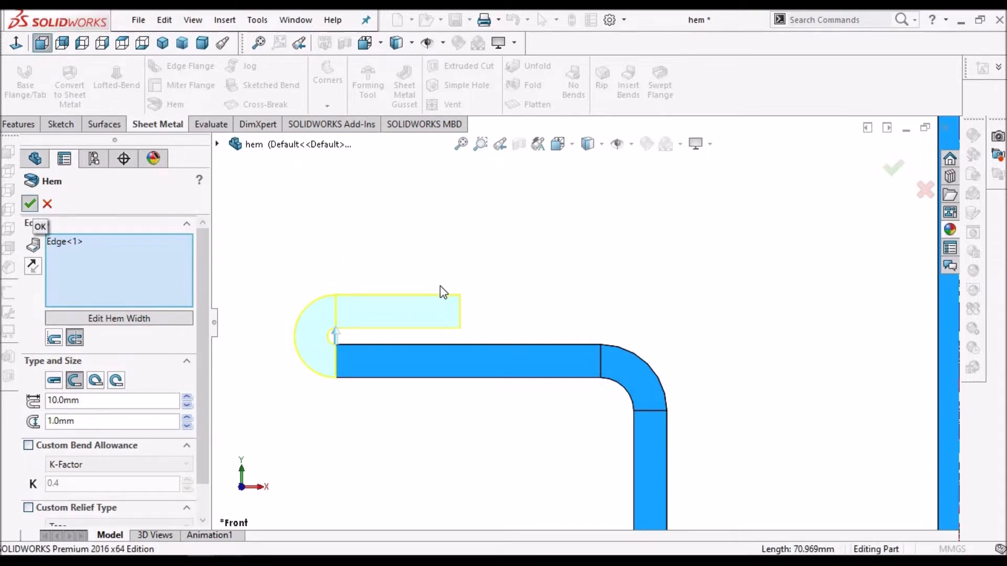
- Start a Tear Drop hem on the outer edge of the wide flange on the +Z side
scroll(440, 285, "up", 4)
middle_click_drag(449, 381, 568, 320)
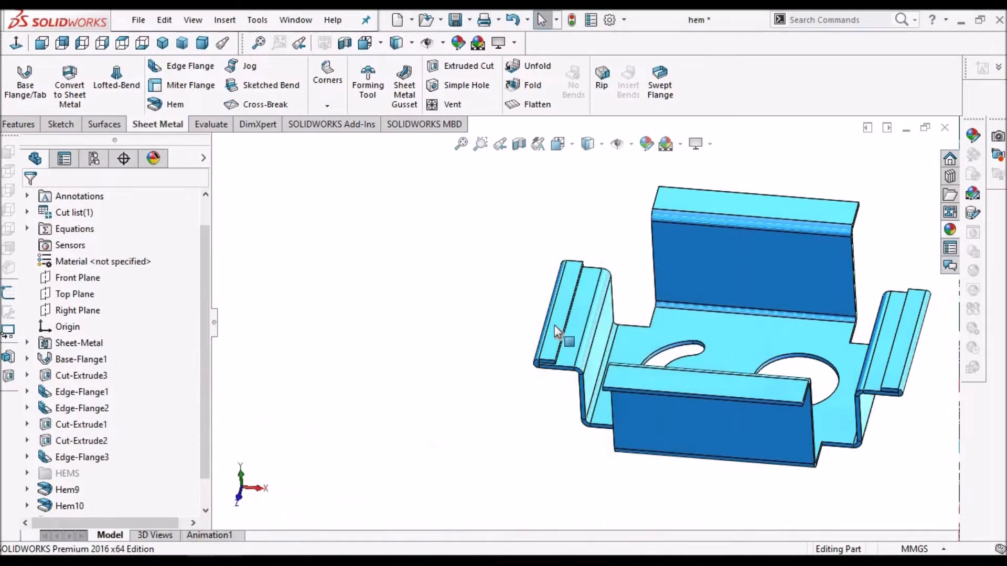
middle_click_drag(504, 262, 734, 354)
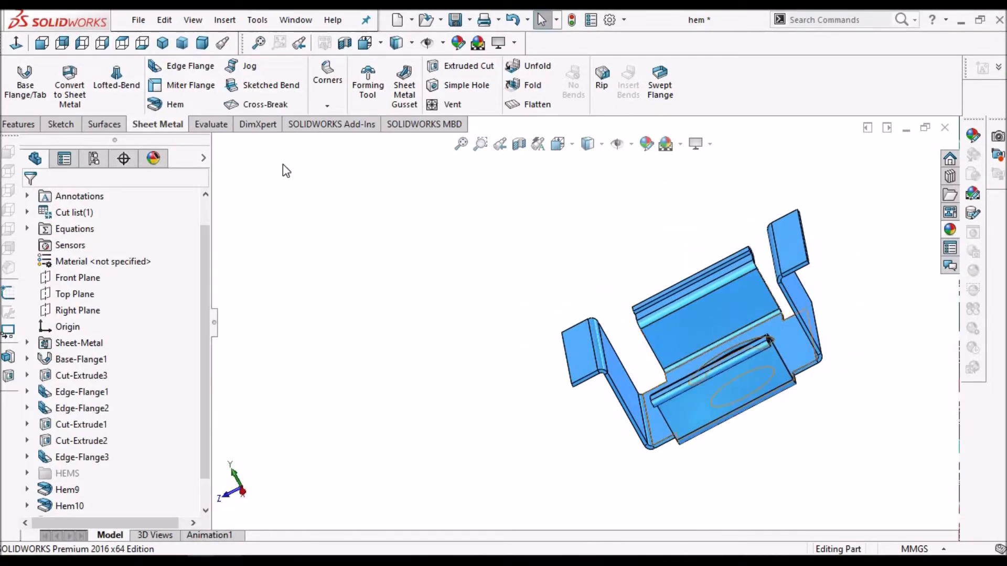
left_click(171, 107)
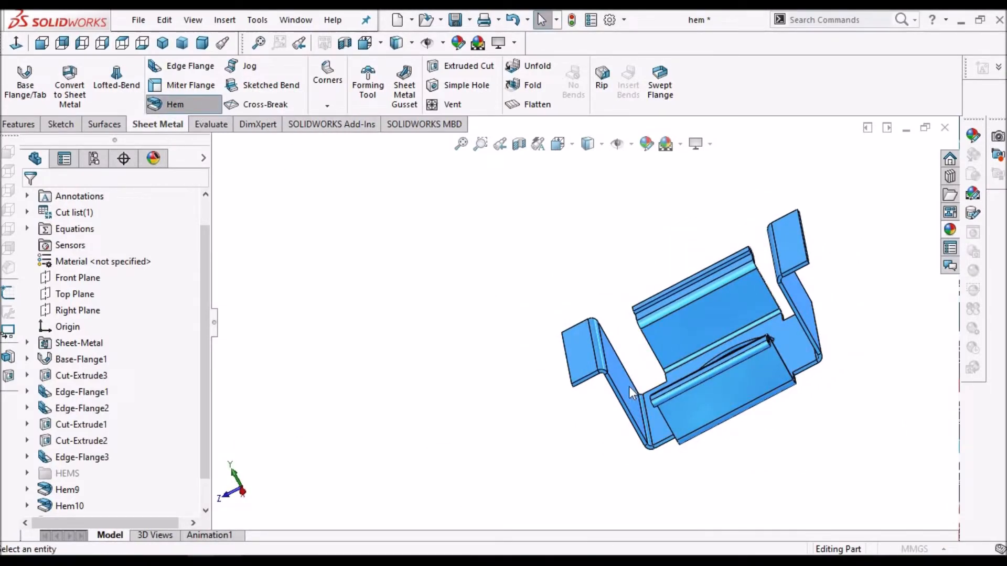
scroll(565, 351, "down", 2)
middle_click_drag(585, 336, 589, 326)
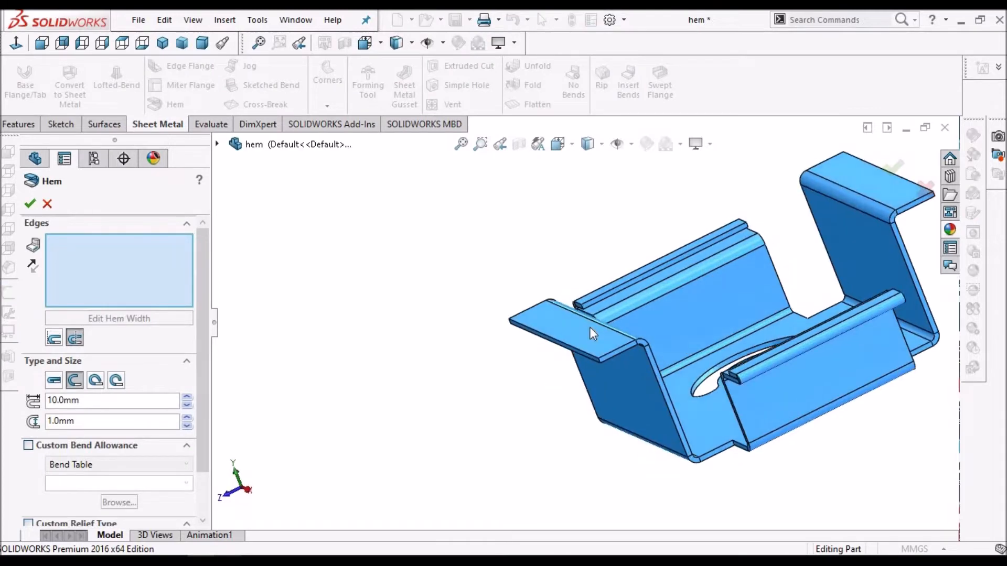
scroll(587, 342, "down", 1)
left_click(585, 360)
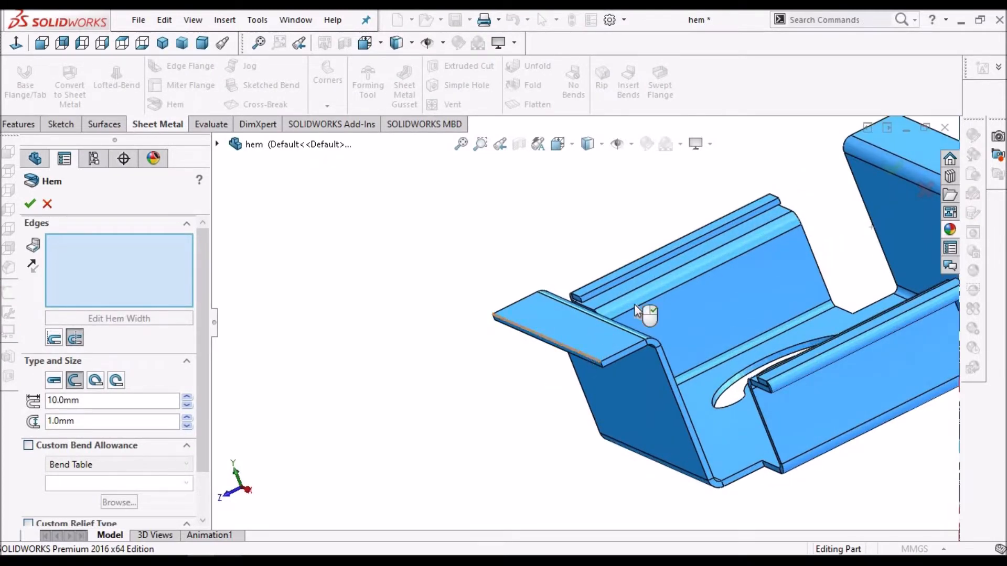
left_click(95, 381)
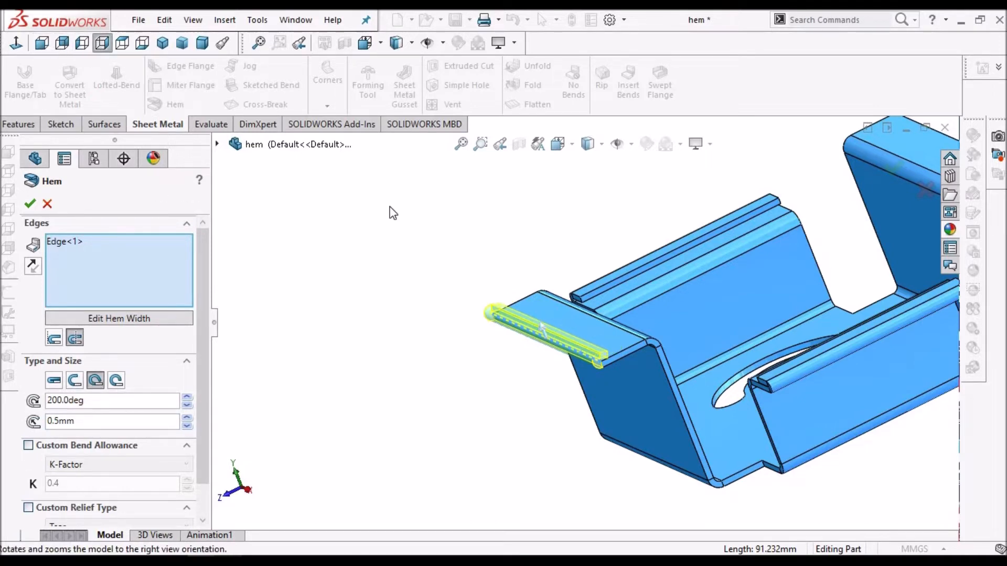
- Try a 100-degree angle for the teardrop hem in the right view
scroll(383, 254, "down", 6)
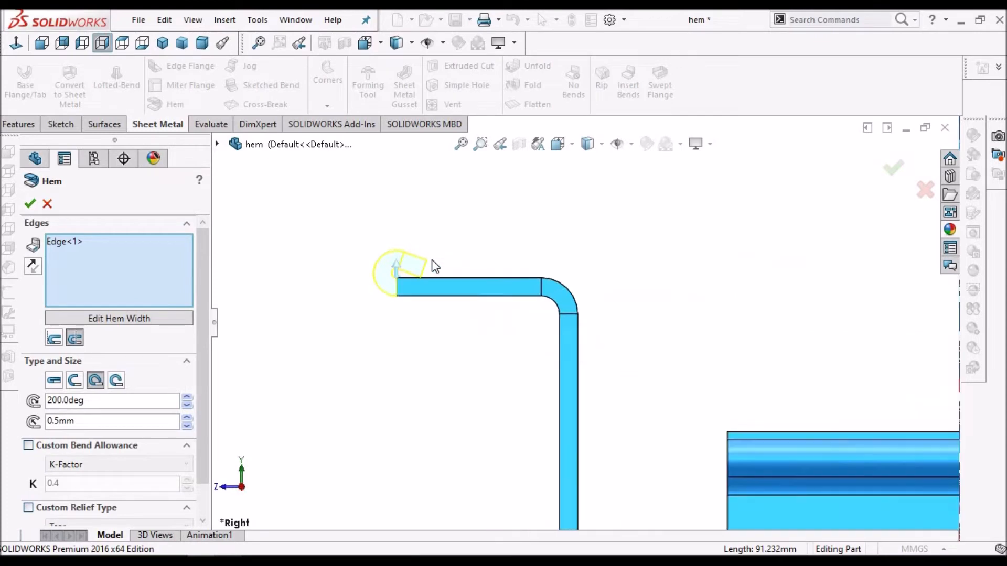
scroll(435, 267, "down", 4)
left_click(103, 405)
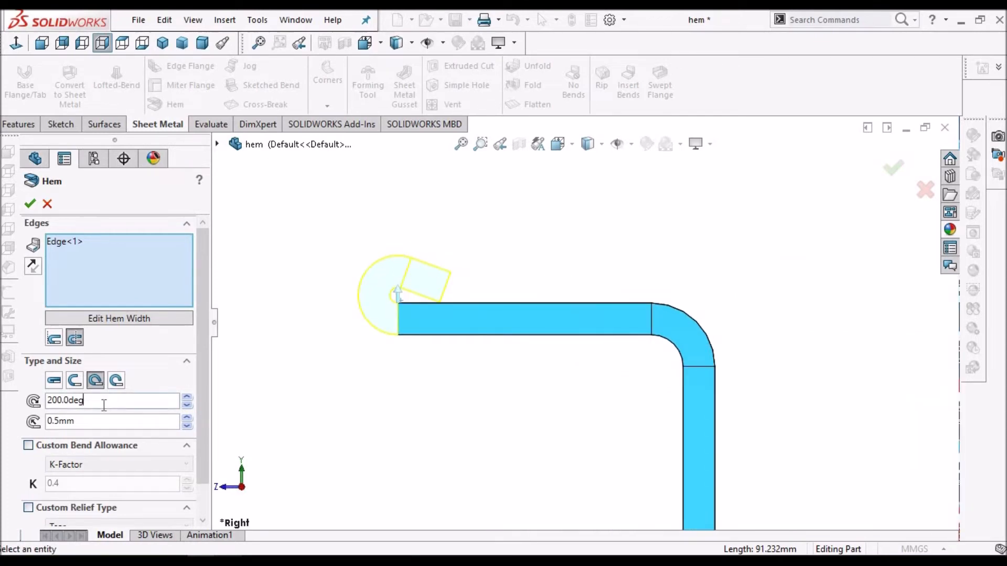
double_click(104, 405)
type("100")
key("Return")
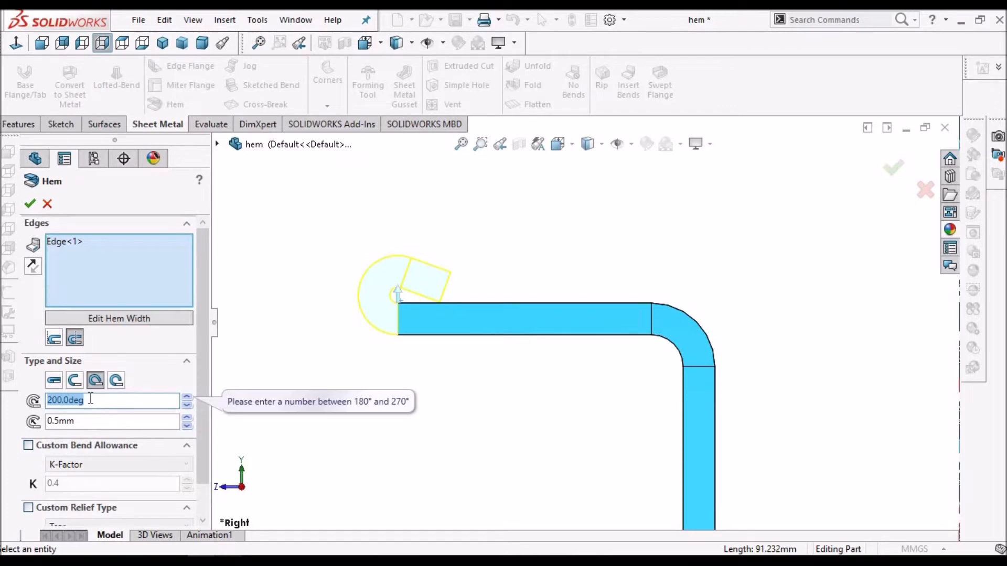
- Set the teardrop hem's angle to 220 degrees and its radius to 1 mm
type("220")
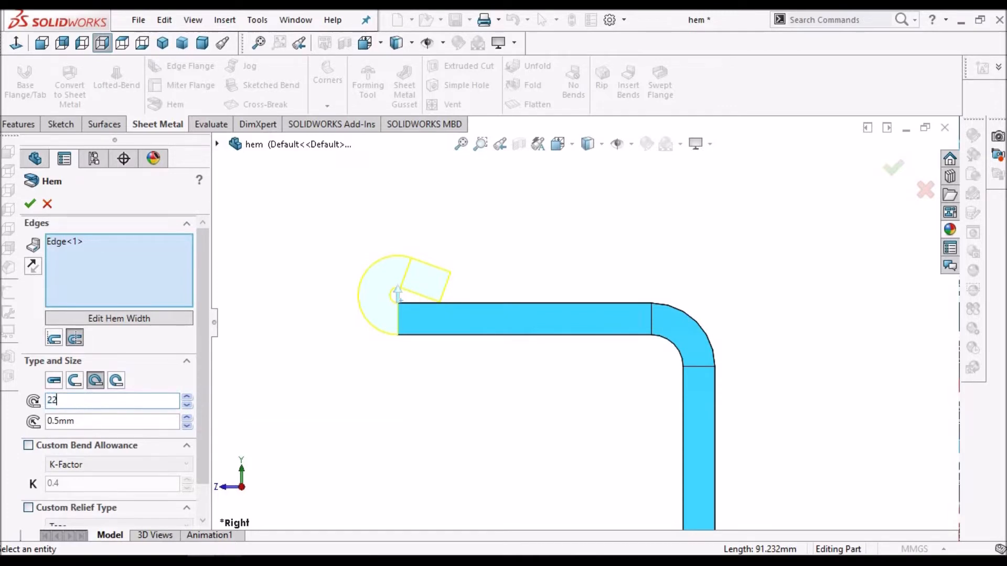
key("Return")
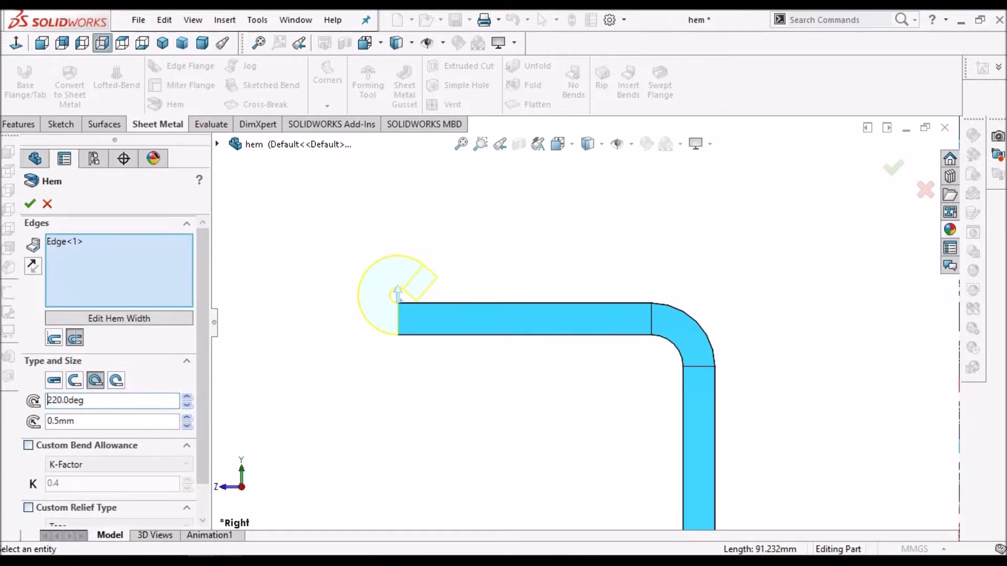
left_click(95, 424)
type("1")
key("Return")
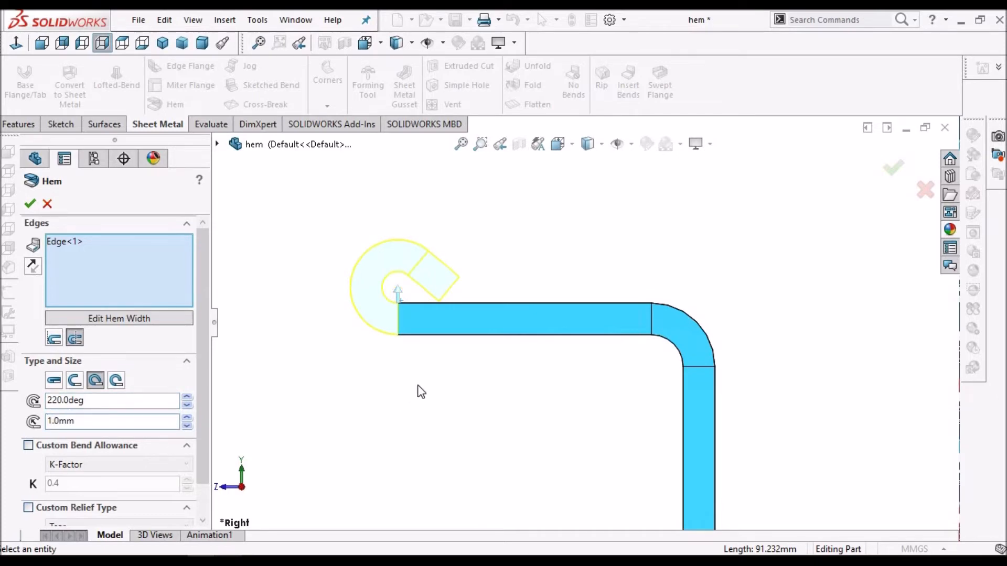
- Compare the two available hem positions and create the teardrop hem with Bend Outside
left_click(59, 341)
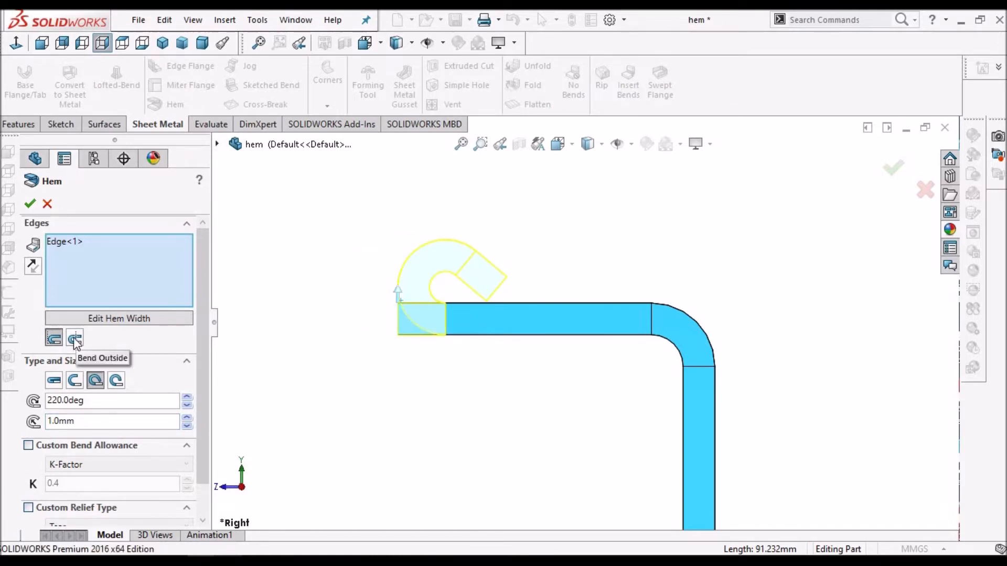
left_click(72, 337)
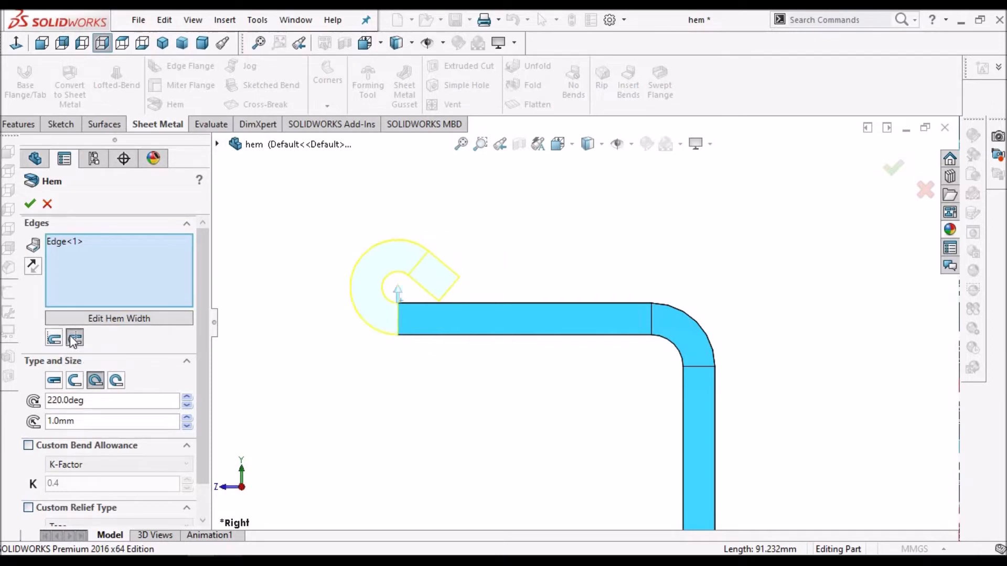
scroll(509, 284, "down", 2)
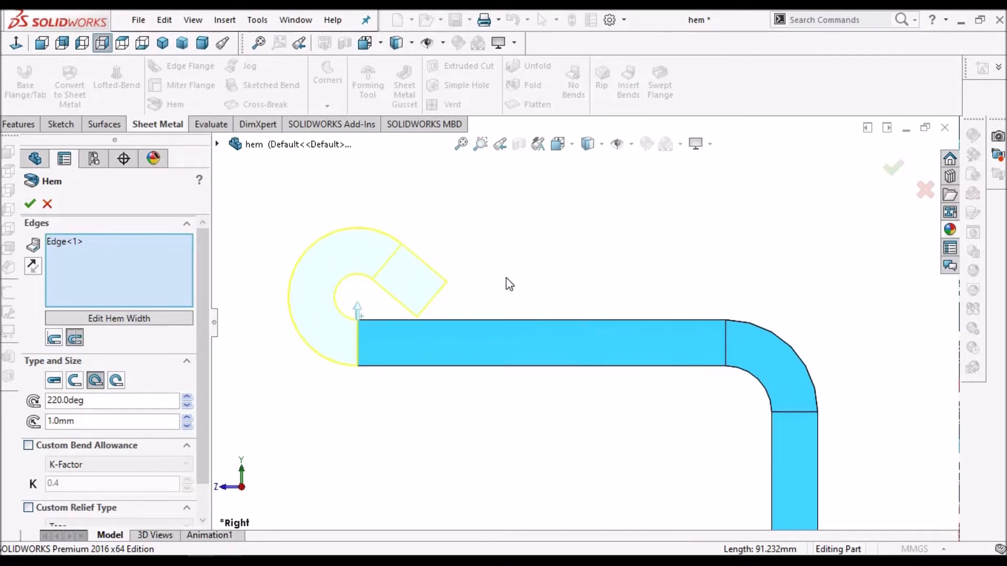
left_click(29, 204)
- Inspect the finished teardrop hem up close and together with the other hemmed flanges of the part
scroll(545, 276, "up", 3)
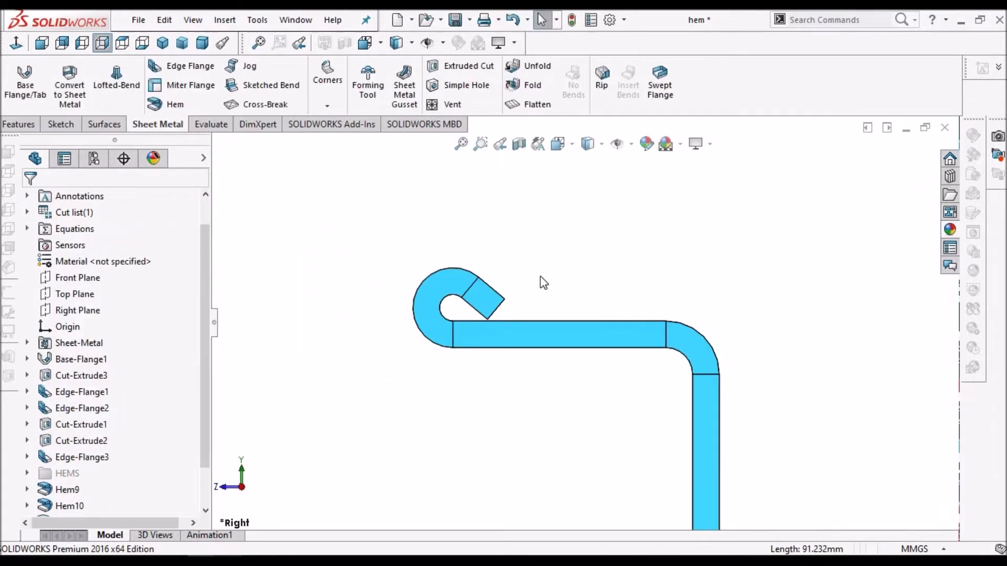
middle_click_drag(489, 329, 479, 339)
scroll(637, 322, "up", 6)
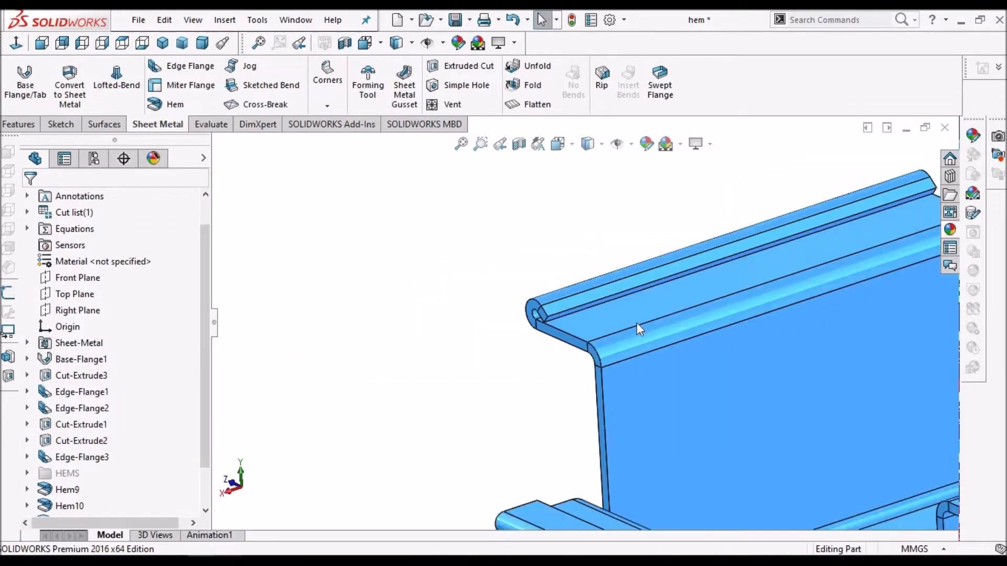
left_click(228, 560)
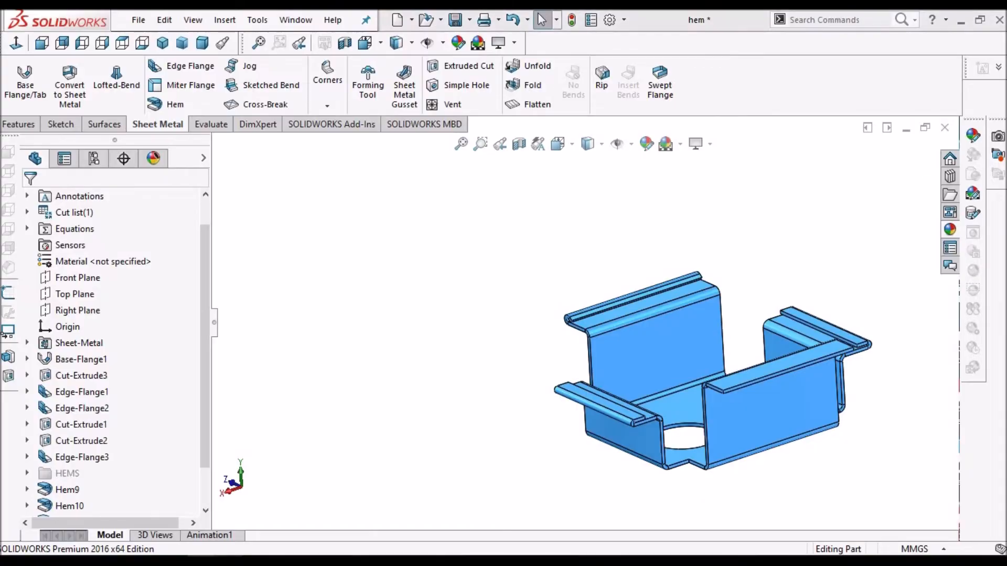
left_click(231, 560)
scroll(717, 348, "up", 4)
scroll(719, 349, "down", 1)
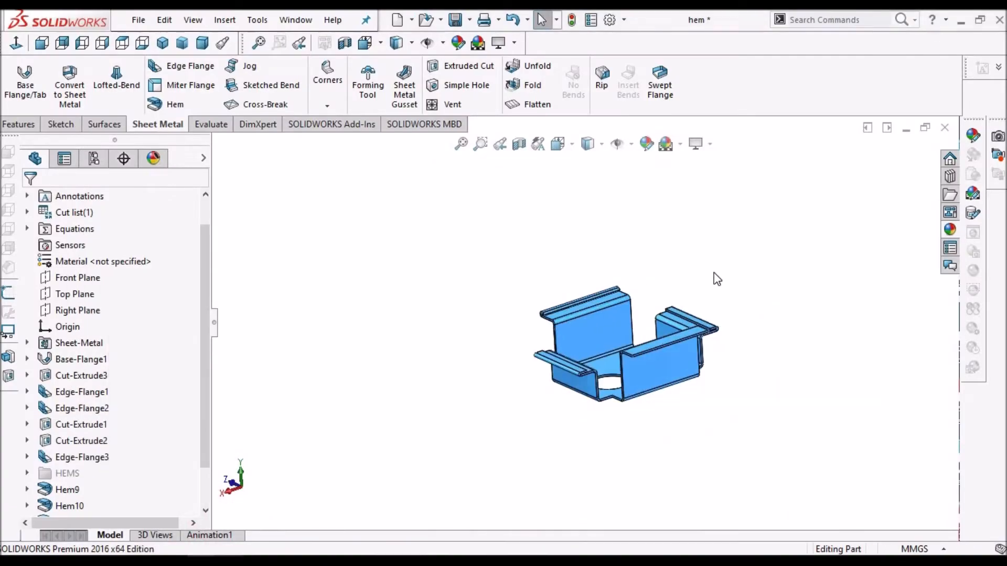
scroll(717, 278, "down", 3)
- Start a Rolled hem on the outer edge of the remaining wide flange, on the -Z side
left_click(168, 105)
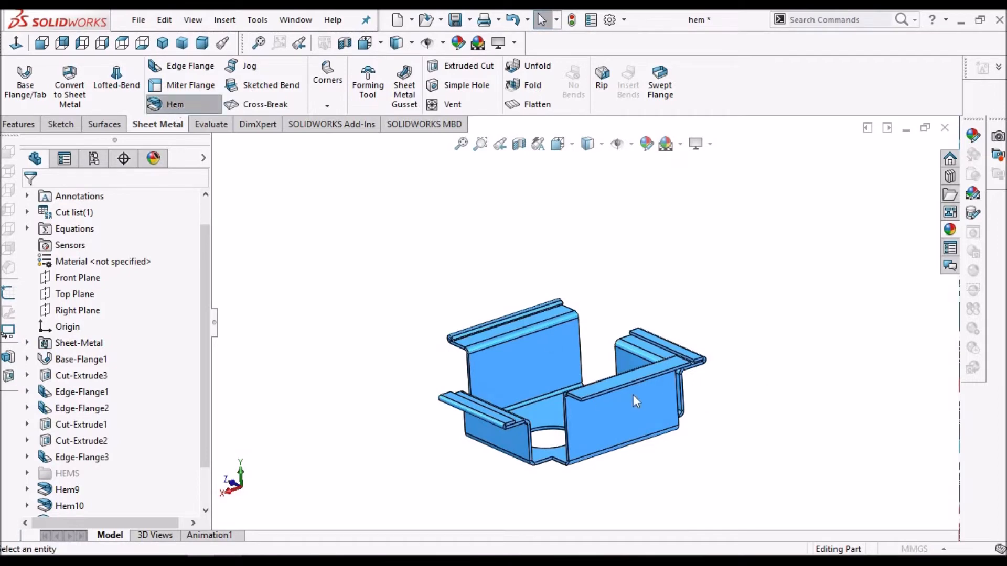
scroll(627, 383, "down", 3)
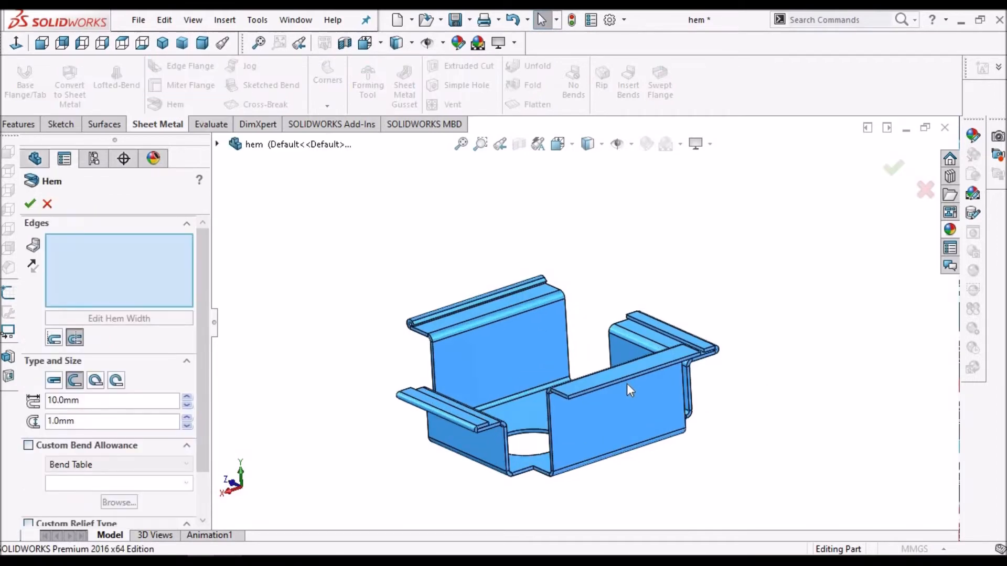
left_click(596, 379)
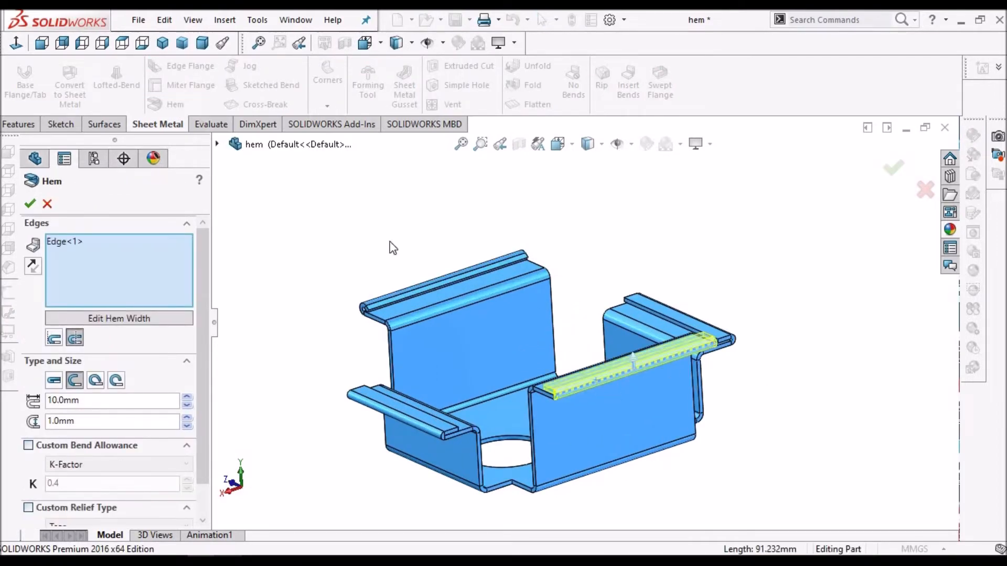
left_click(41, 44)
left_click(103, 44)
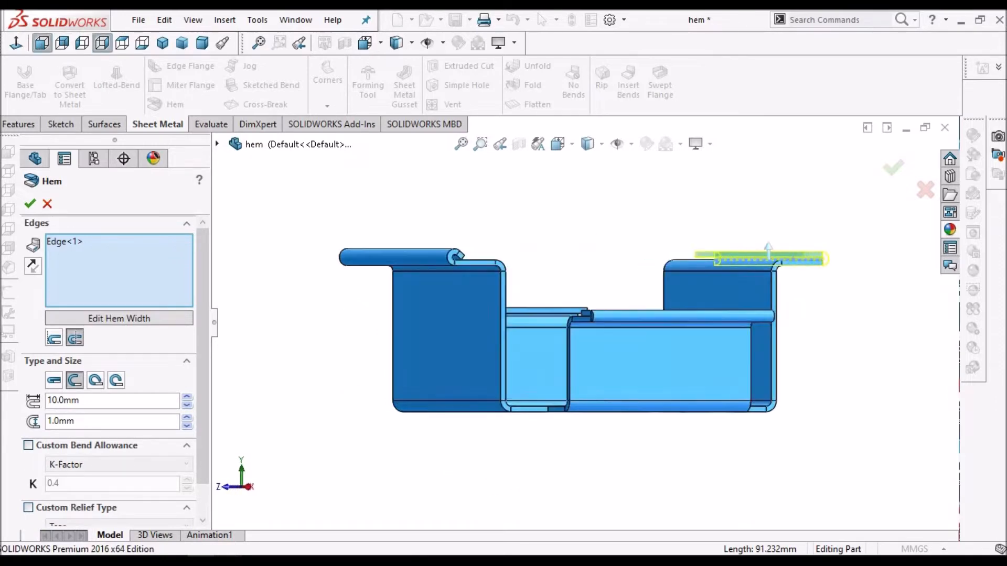
left_click(117, 381)
scroll(768, 252, "down", 2)
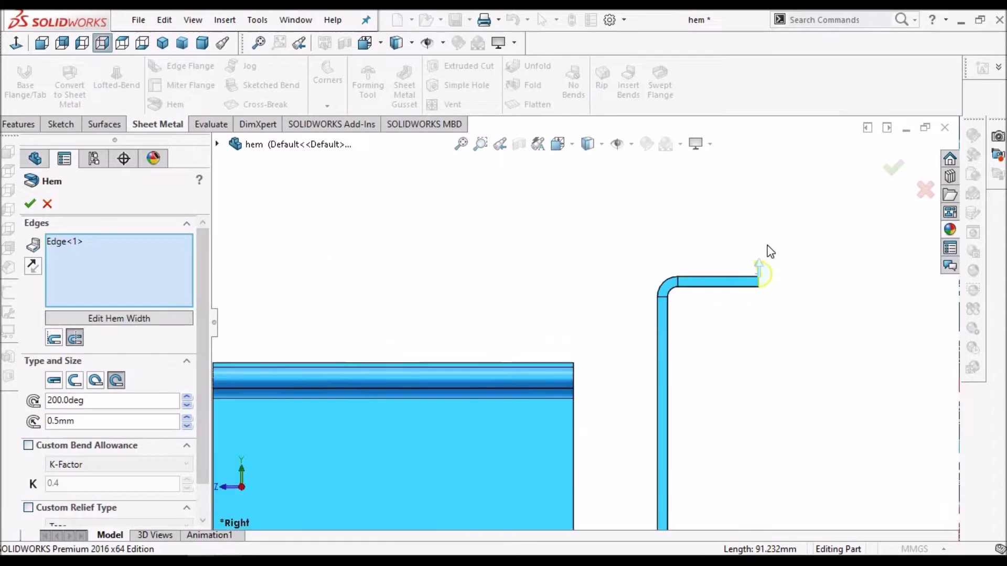
- Set the rolled hem's angle to 250 degrees
left_click(88, 400)
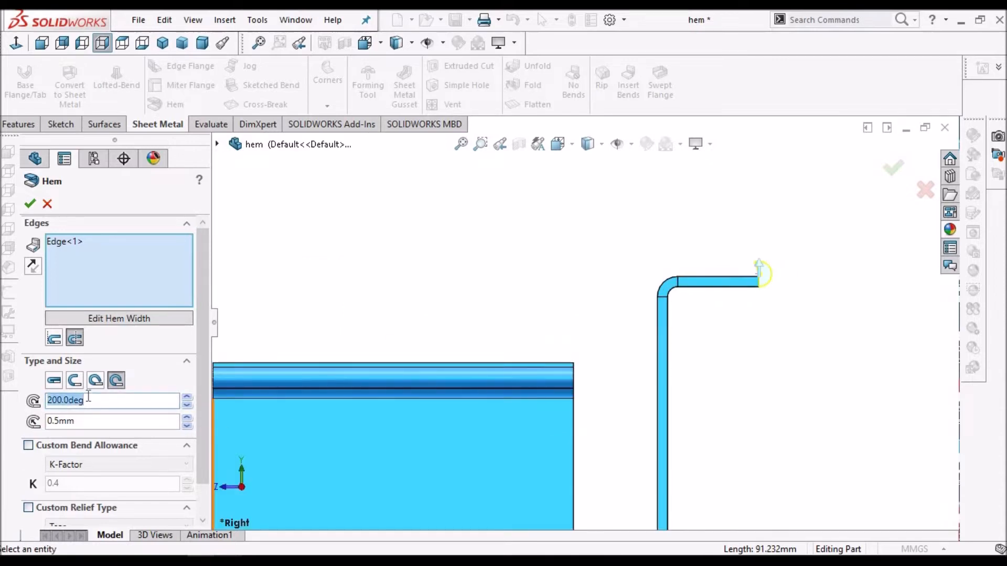
type("250")
key("Return")
scroll(760, 285, "down", 3)
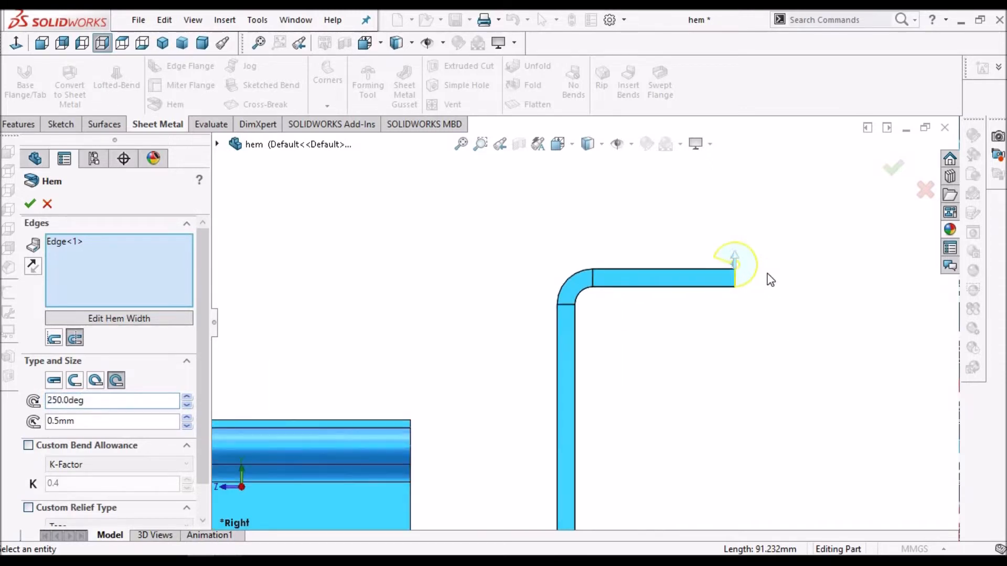
- Try a 1 mm radius on the rolled hem and restore the radius to 0.5 mm
double_click(103, 416)
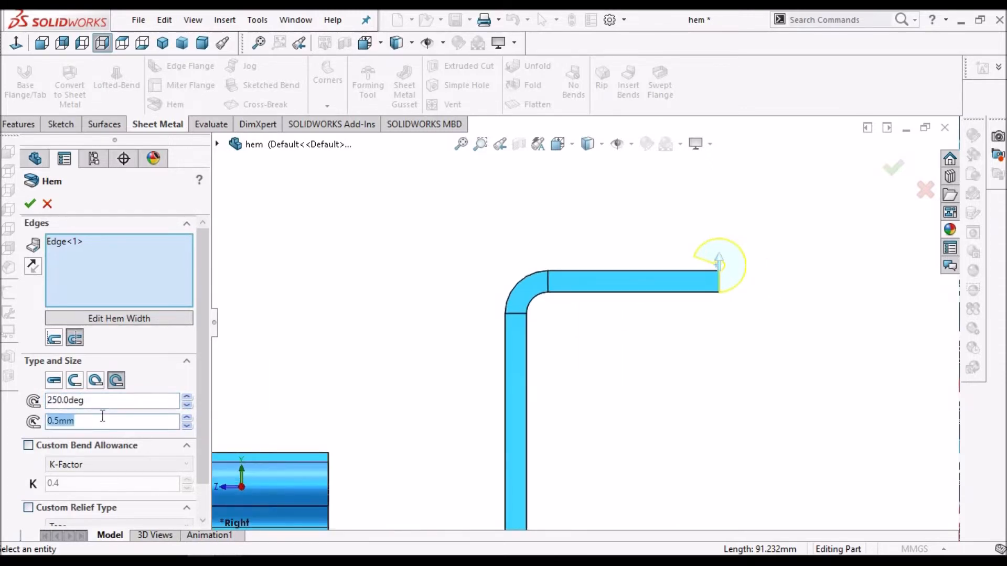
type("1")
key("Return")
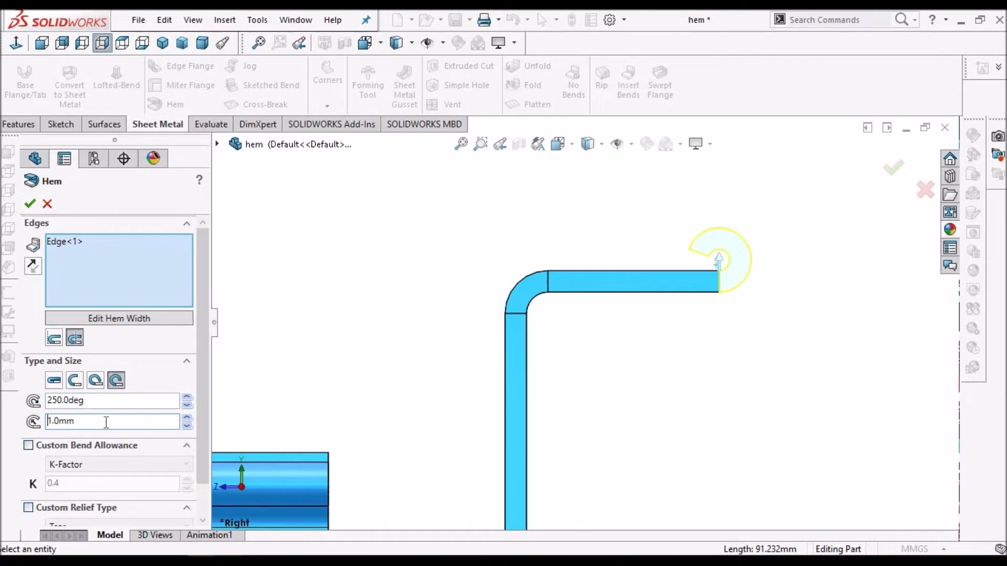
double_click(95, 421)
double_click(94, 421)
type("0.5")
key("Return")
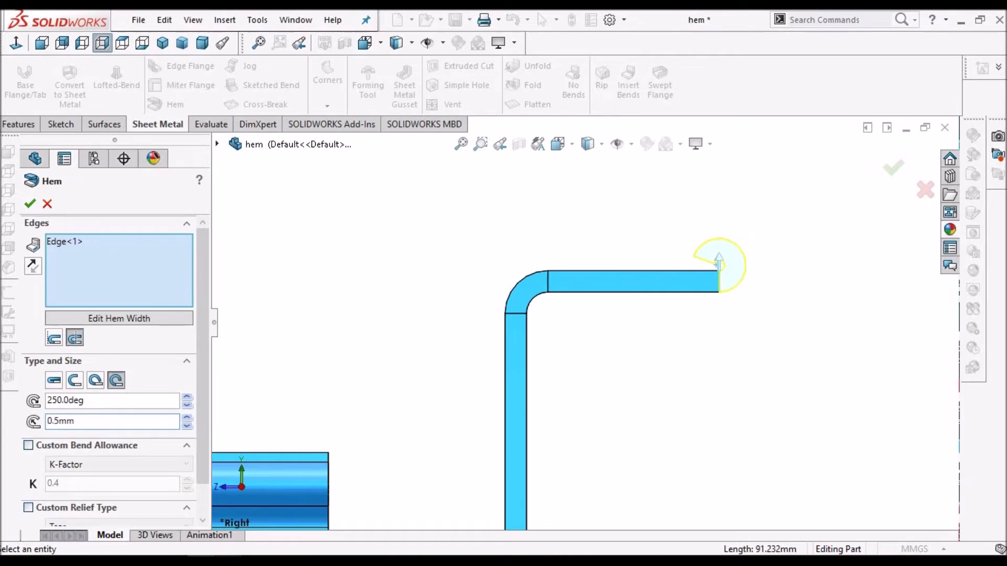
- Set the rolled hem's angle to 270 degrees, keeping the 0.5 mm radius, and create the hem
double_click(93, 420)
double_click(97, 401)
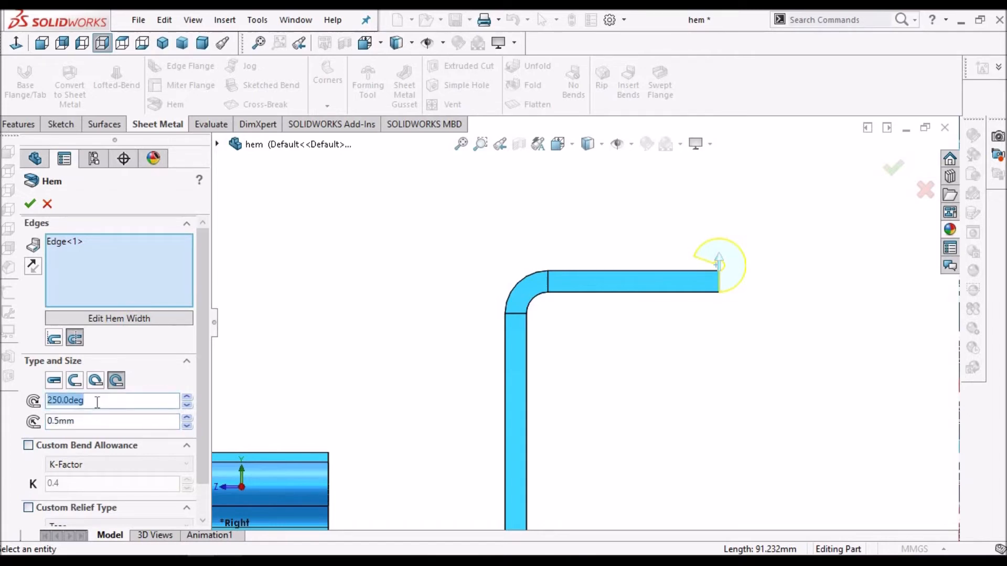
type("270")
left_click(134, 423)
scroll(733, 274, "down", 4)
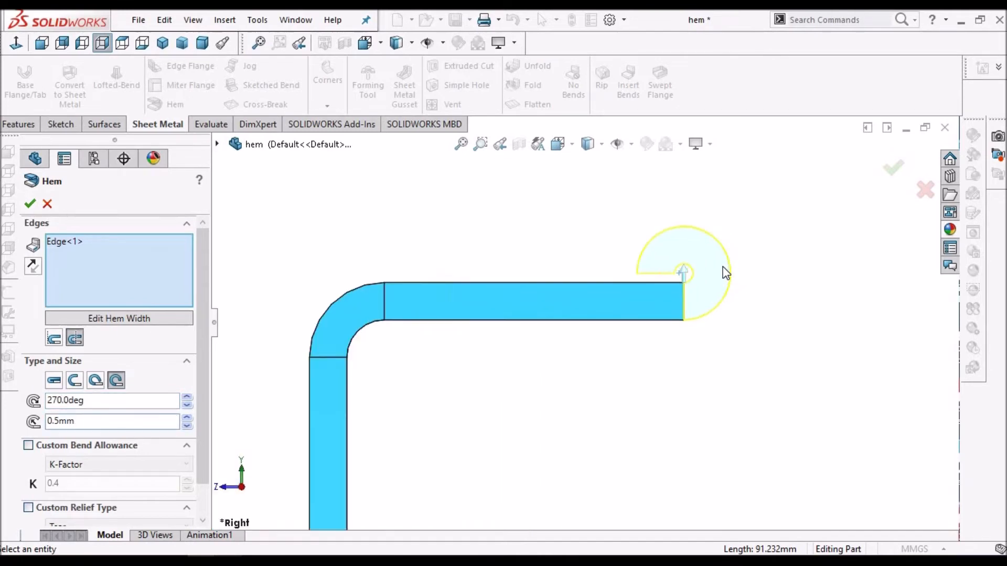
scroll(647, 291, "up", 4)
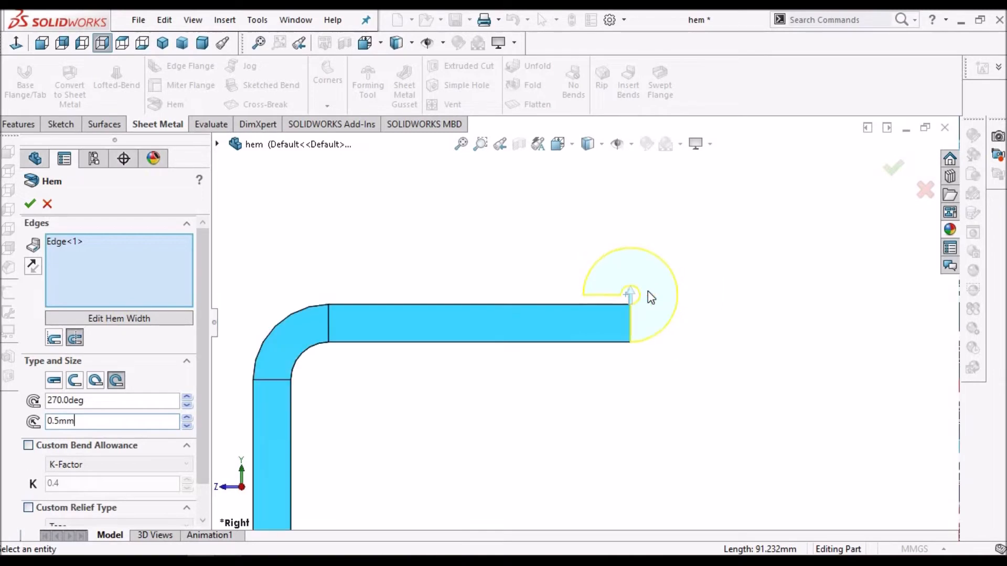
left_click(29, 204)
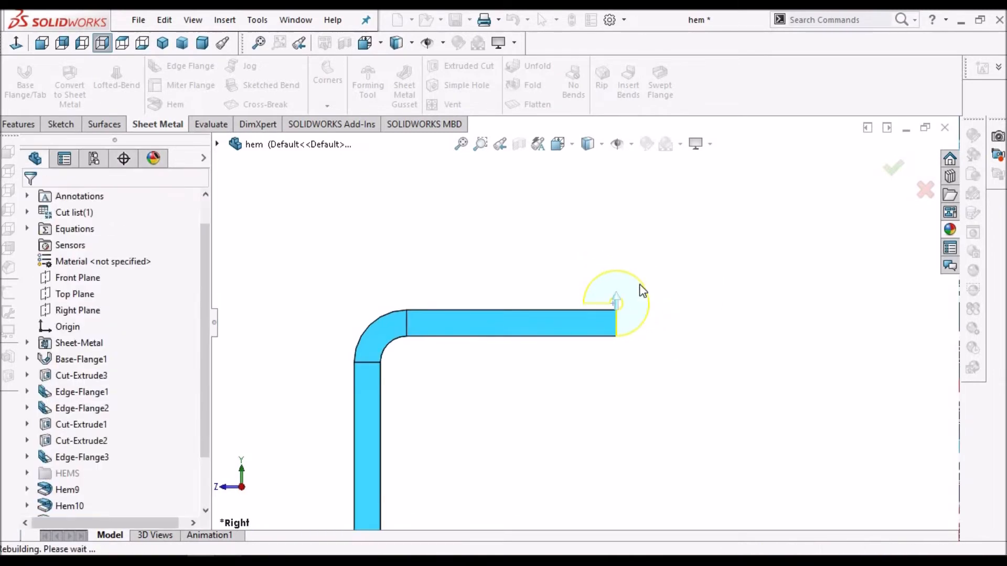
- Start a new hem on the edge of the circular hole in the base
middle_click_drag(585, 313, 633, 322)
scroll(633, 323, "up", 1)
scroll(633, 322, "up", 5)
middle_click_drag(562, 297, 512, 341)
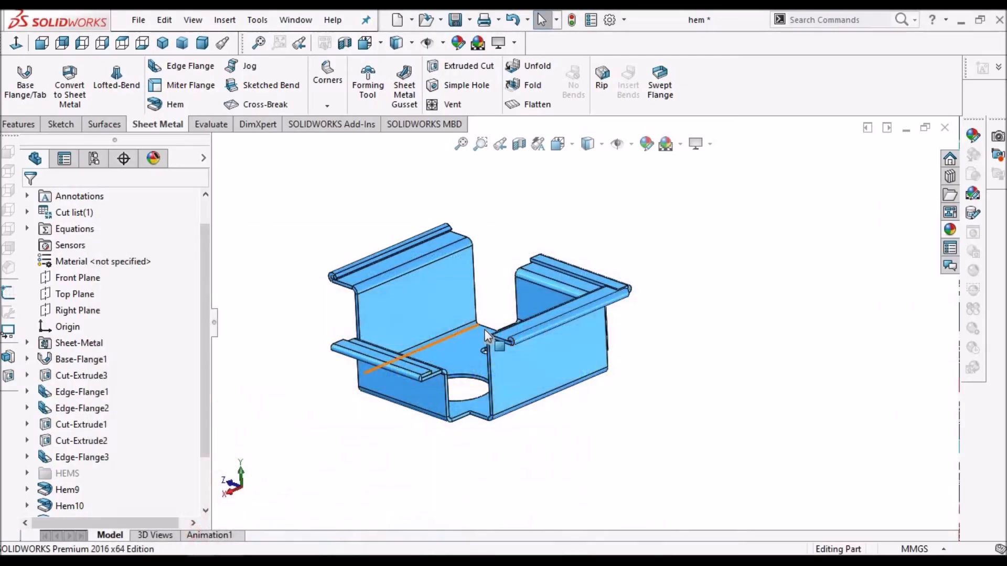
middle_click_drag(484, 329, 552, 288)
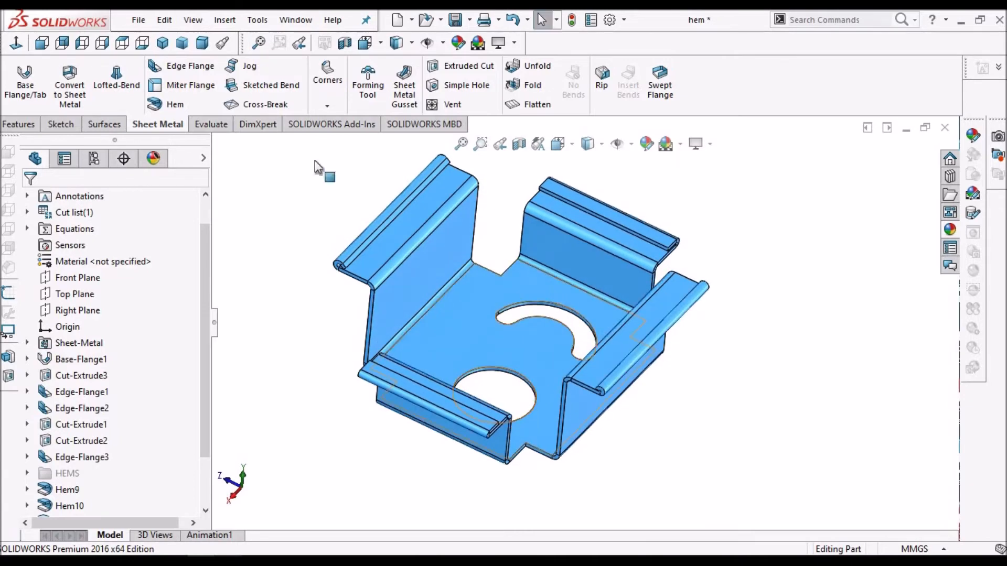
left_click(167, 107)
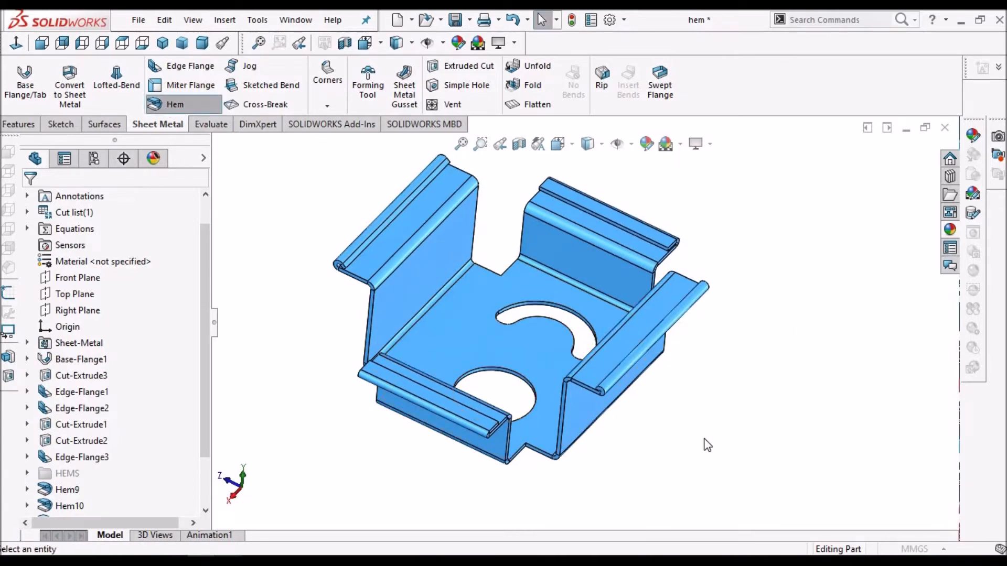
middle_click_drag(485, 367, 555, 360)
scroll(528, 365, "down", 5)
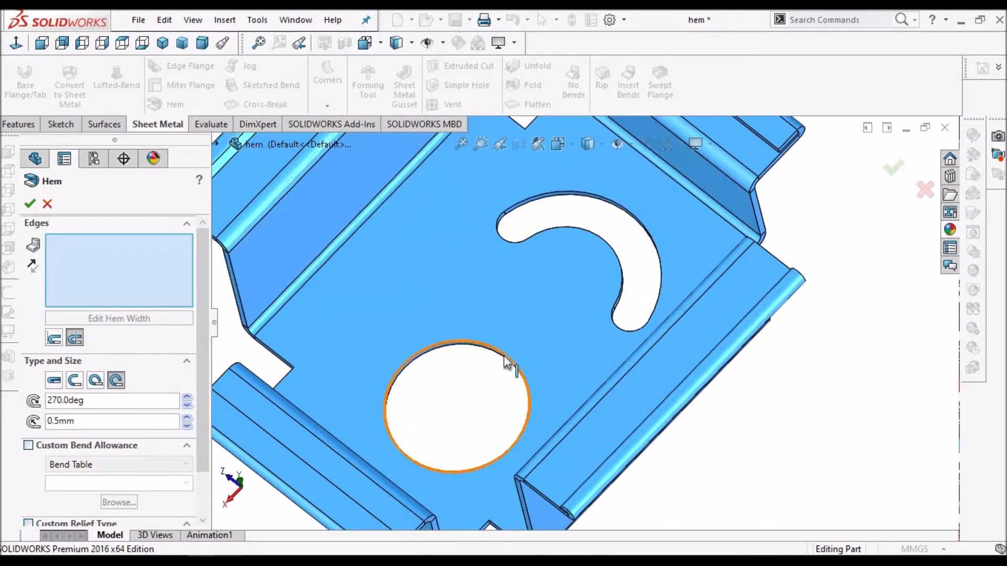
left_click(507, 360)
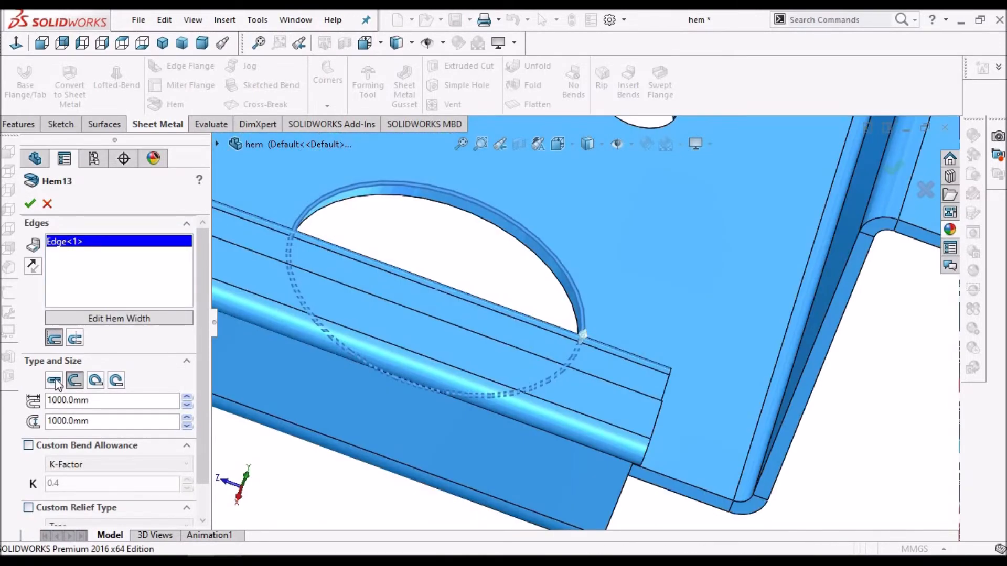
- Make the circular hole's hem Closed with a length of 5 mm and create it
left_click(54, 380)
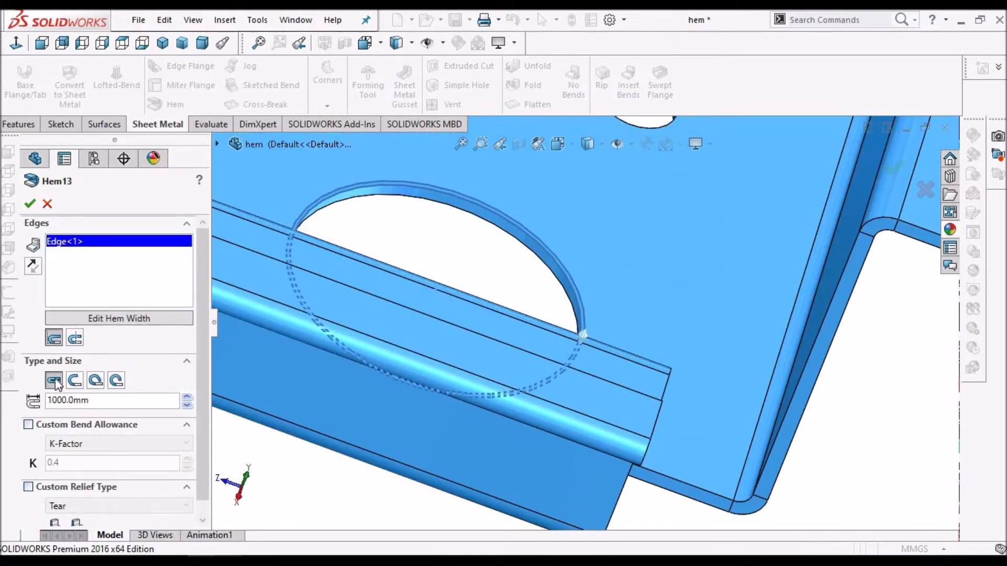
double_click(92, 400)
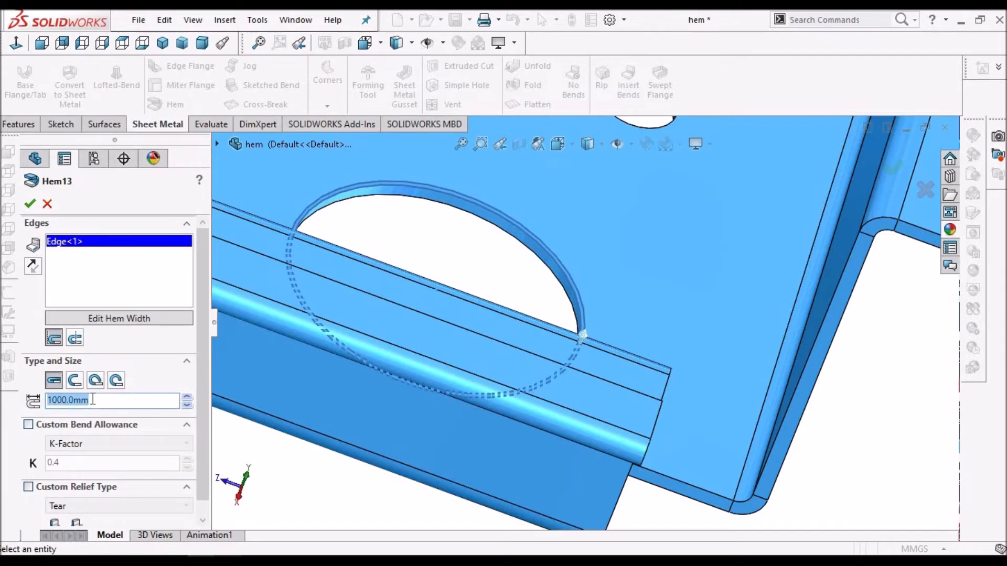
type("5")
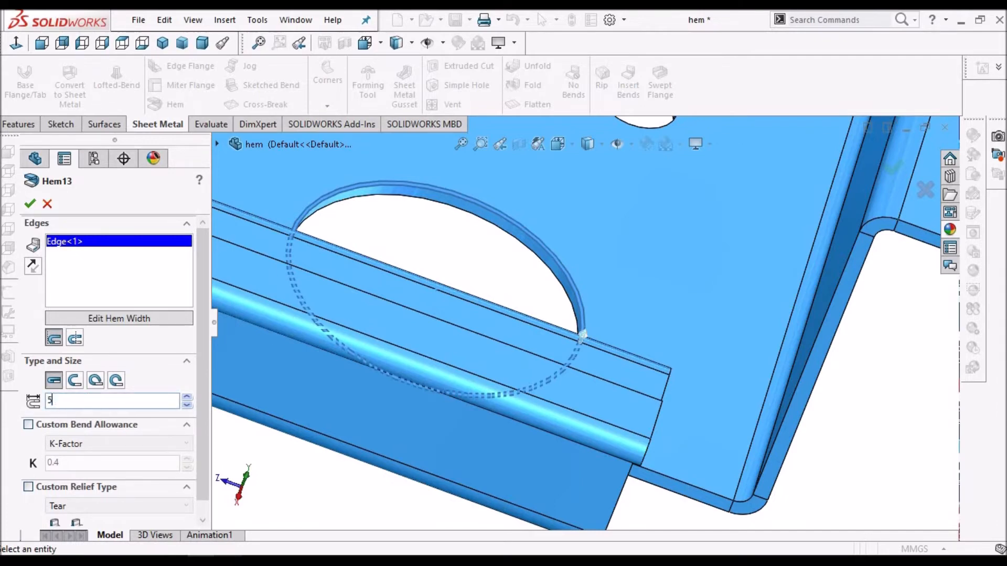
key("Return")
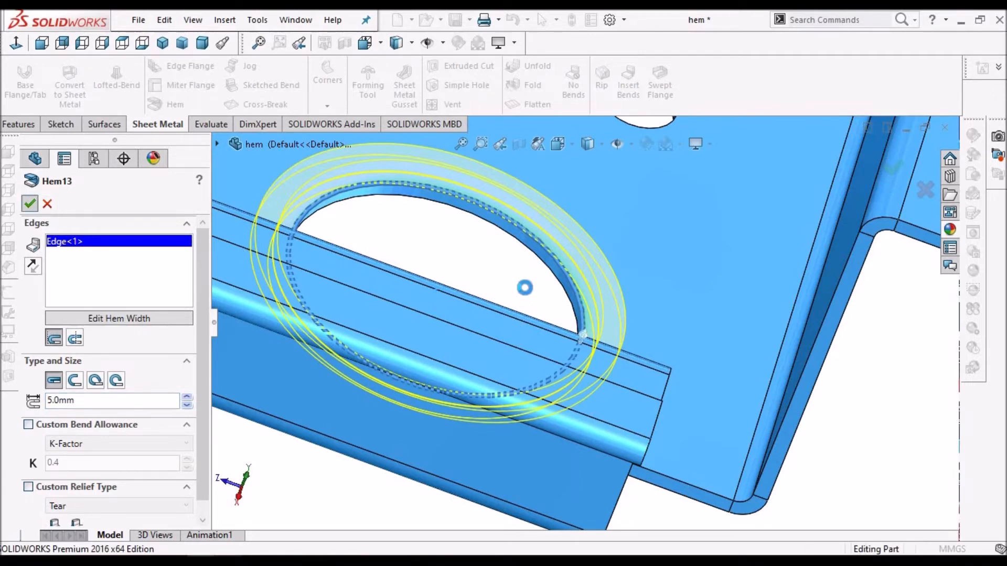
- Start a Closed hem with a length of 5 mm on the outer arc edge of the curved slot
middle_click_drag(472, 310, 520, 356)
scroll(566, 325, "up", 2)
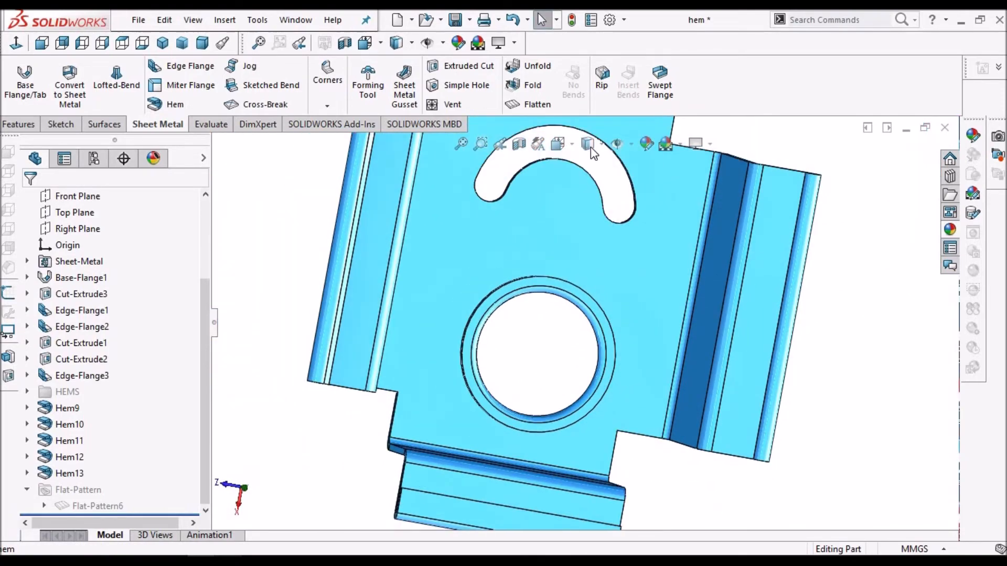
middle_click_drag(590, 152, 601, 329, "ctrl")
scroll(600, 329, "down", 3)
scroll(584, 289, "up", 1)
middle_click_drag(584, 288, 572, 268)
left_click(168, 104)
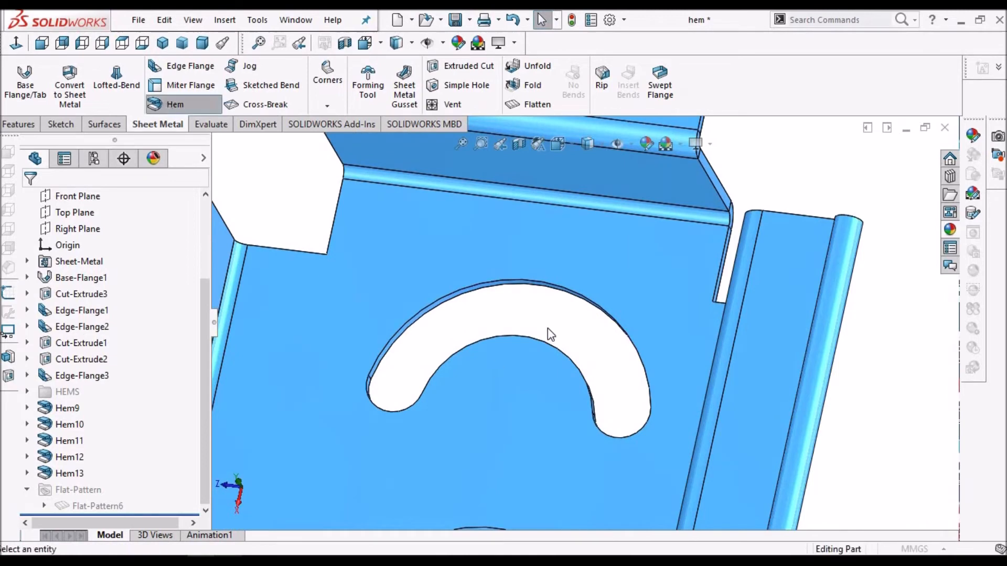
left_click(557, 292)
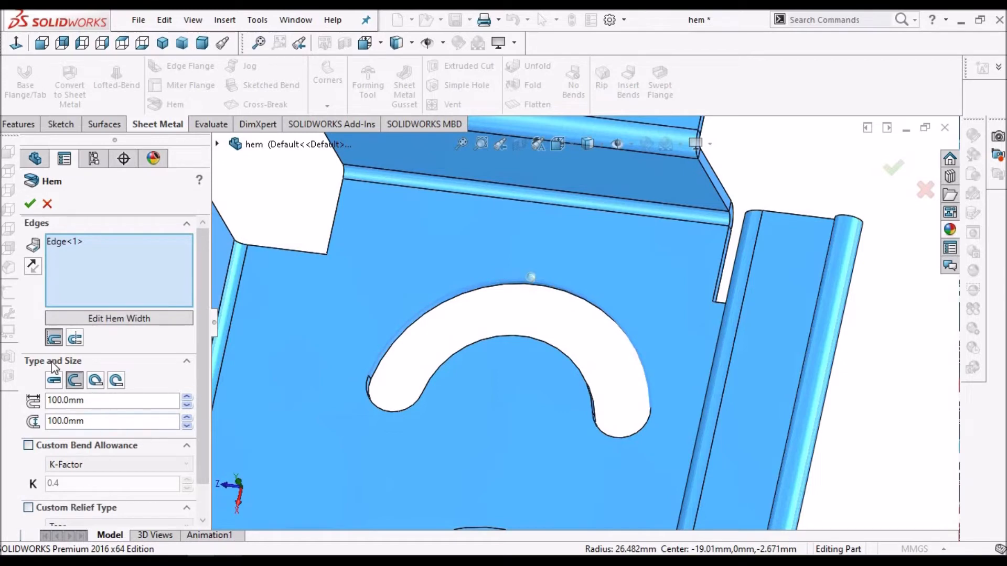
left_click(54, 380)
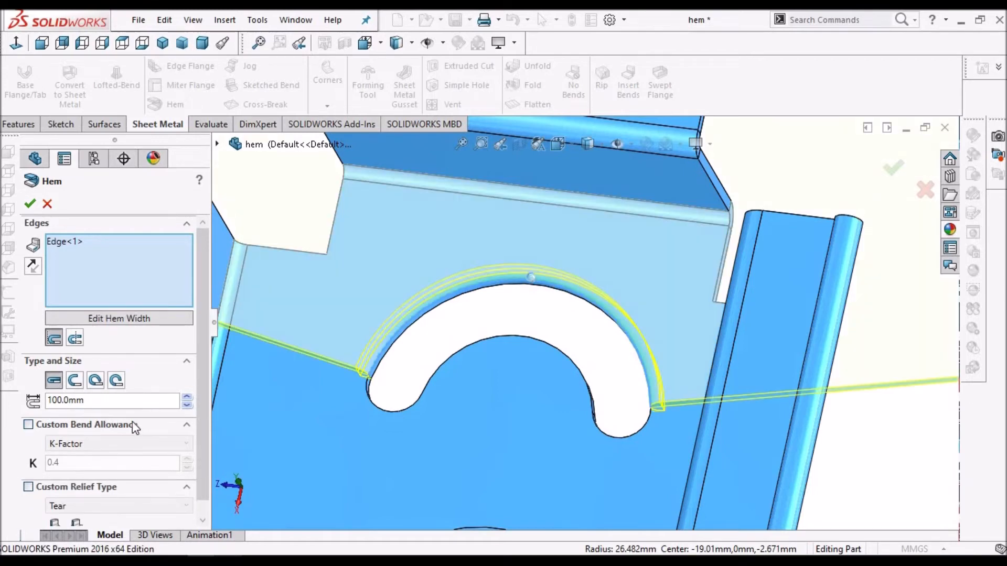
left_click(101, 401)
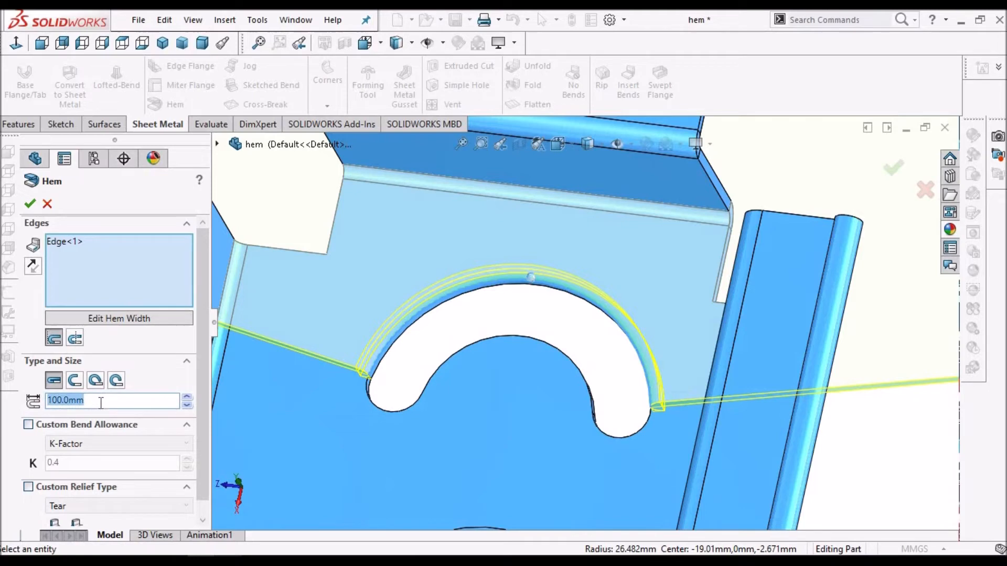
type("5")
key("Return")
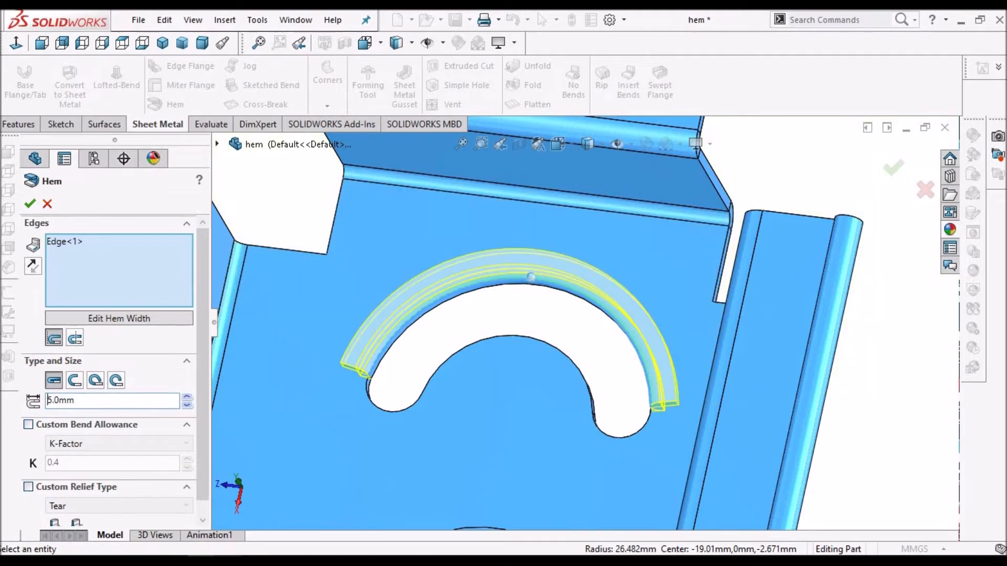
- Add the slot's two rounded end edges and its inner arc edge to the hem and create it
left_click(378, 410)
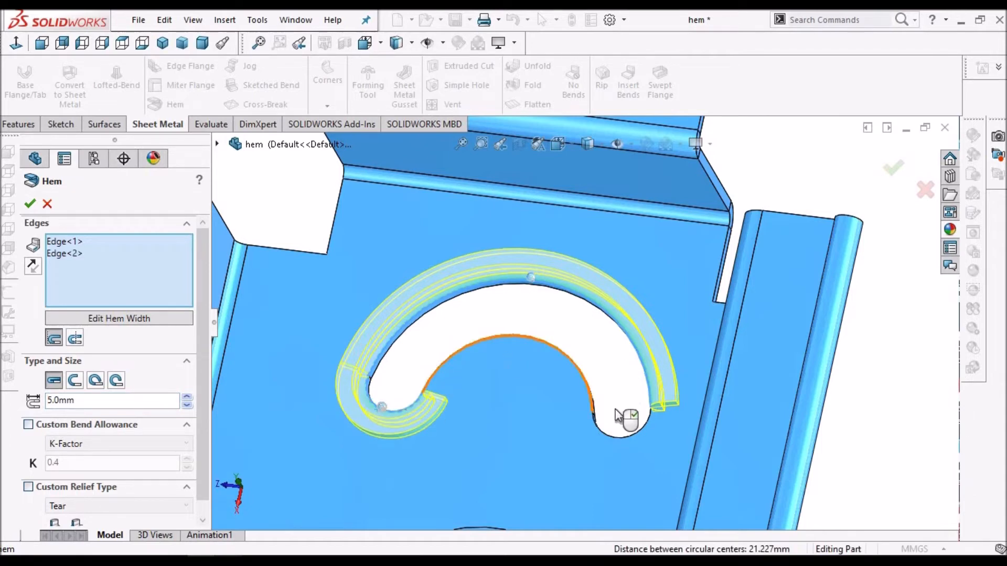
left_click(612, 438)
left_click(596, 422)
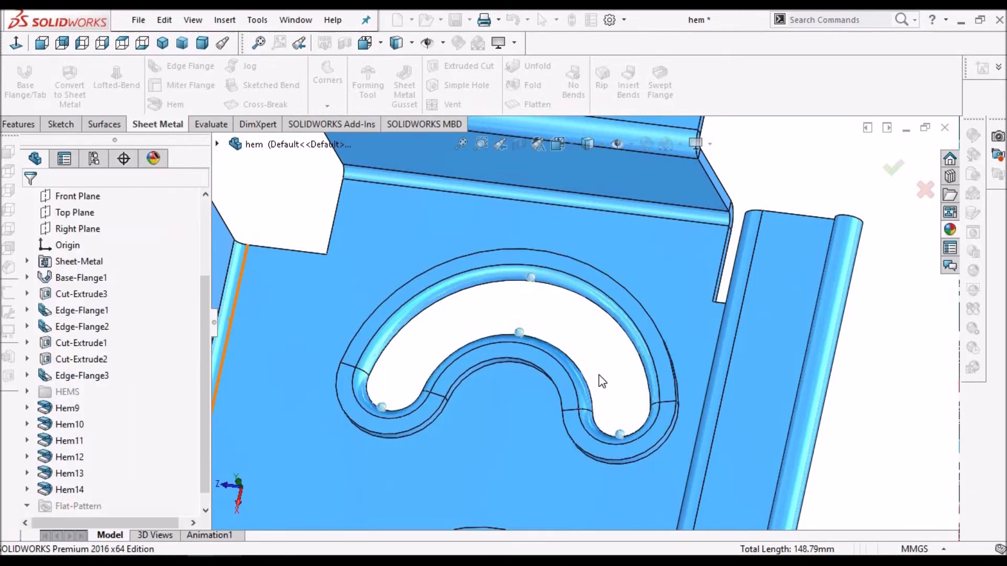
- Start a Closed hem with a length of 10 mm on the vertical +X side edge of the wide flange on the +Z side
scroll(602, 381, "up", 5)
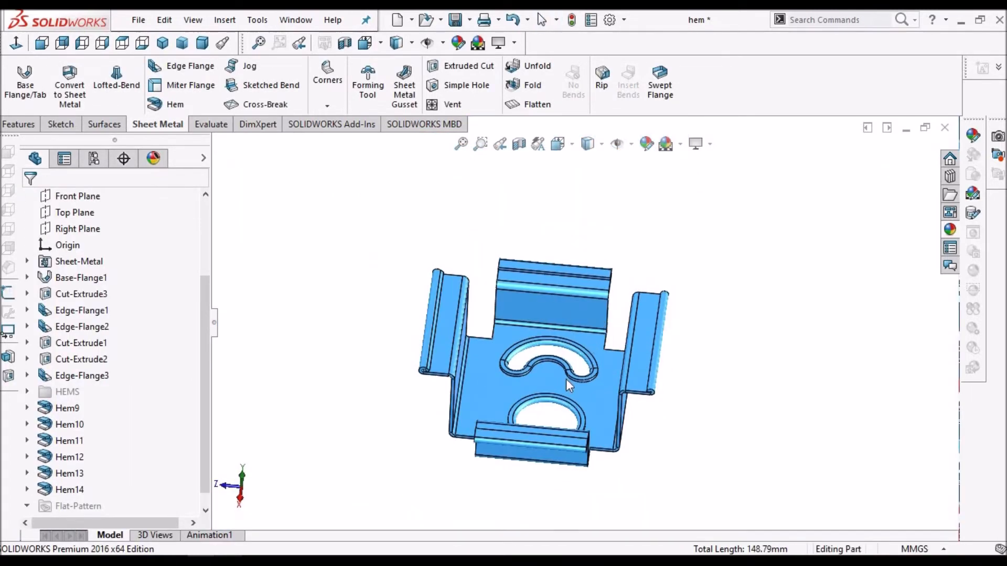
scroll(566, 380, "down", 6)
middle_click_drag(424, 332, 476, 287)
scroll(461, 376, "up", 3)
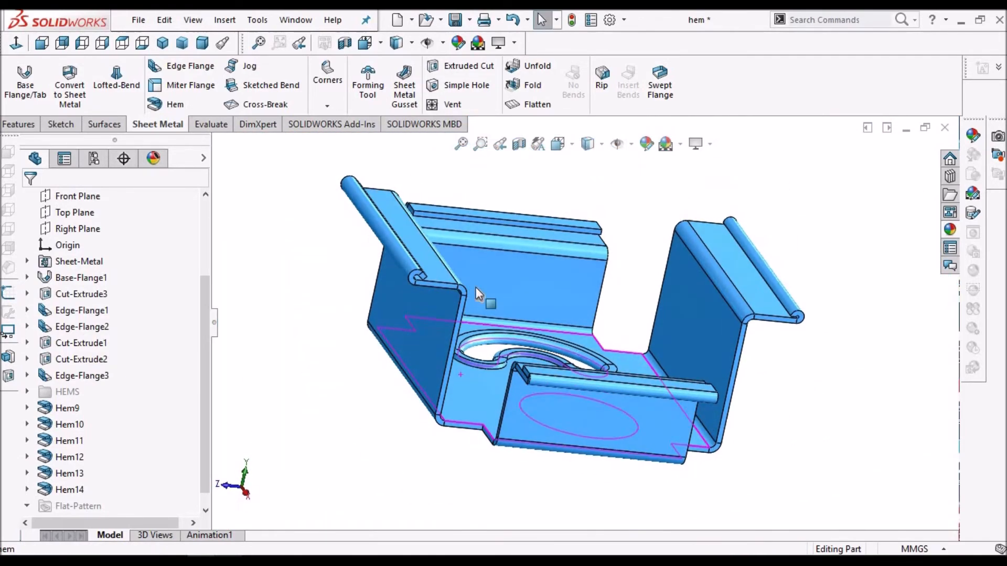
left_click(166, 104)
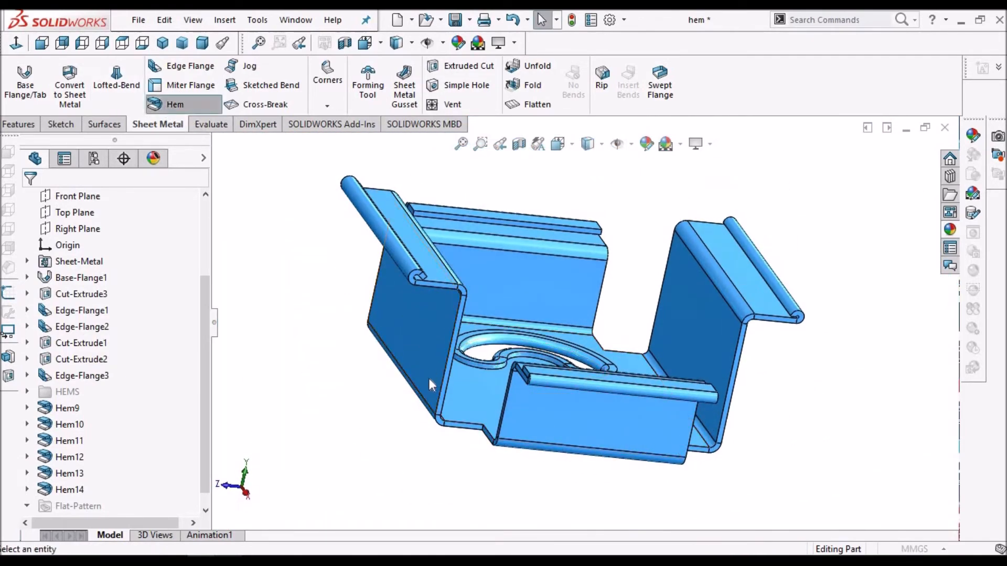
scroll(445, 360, "down", 2)
scroll(453, 338, "up", 1)
middle_click_drag(453, 337, 445, 326)
left_click(448, 315)
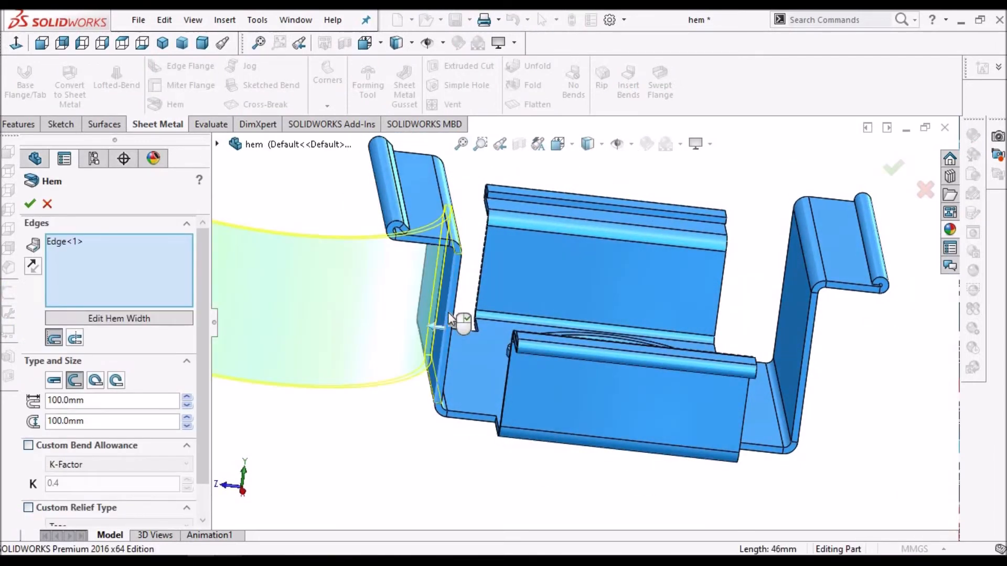
left_click(56, 381)
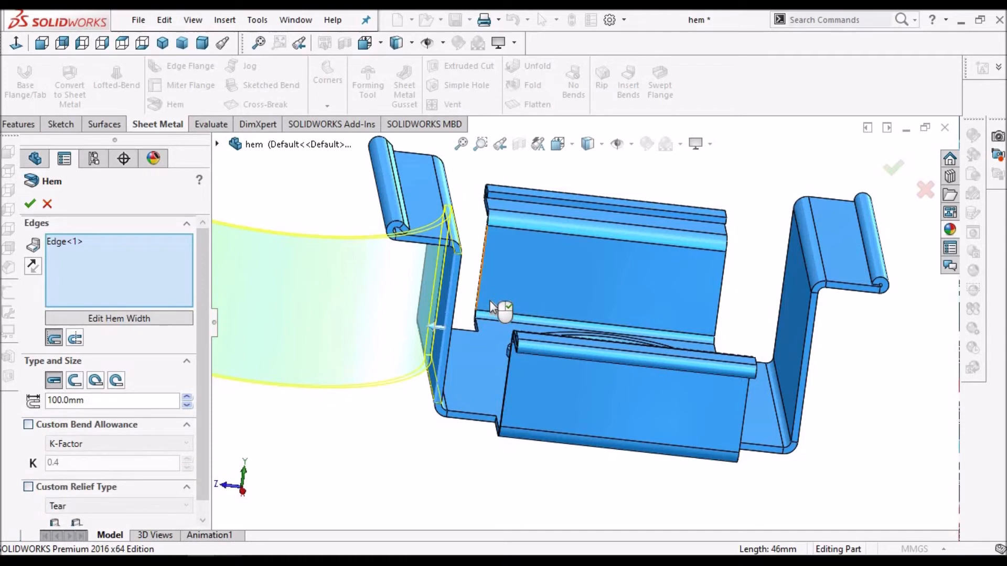
double_click(112, 400)
type("10")
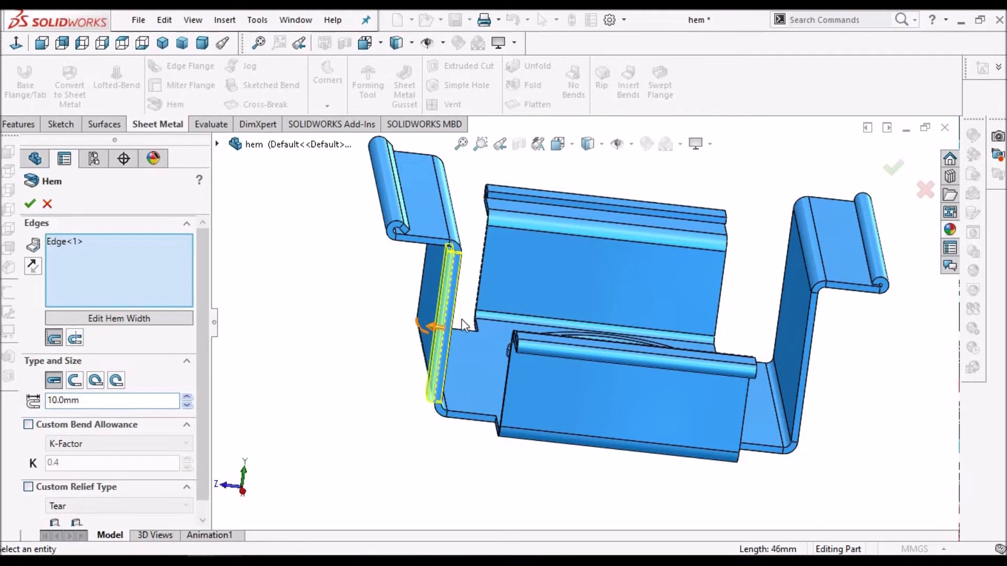
- Edit the hem width, pulling both profile ends inward to leave about 25 mm along the middle of the vertical edge, and finish the hem
middle_click_drag(461, 319, 616, 204)
scroll(585, 276, "down", 5)
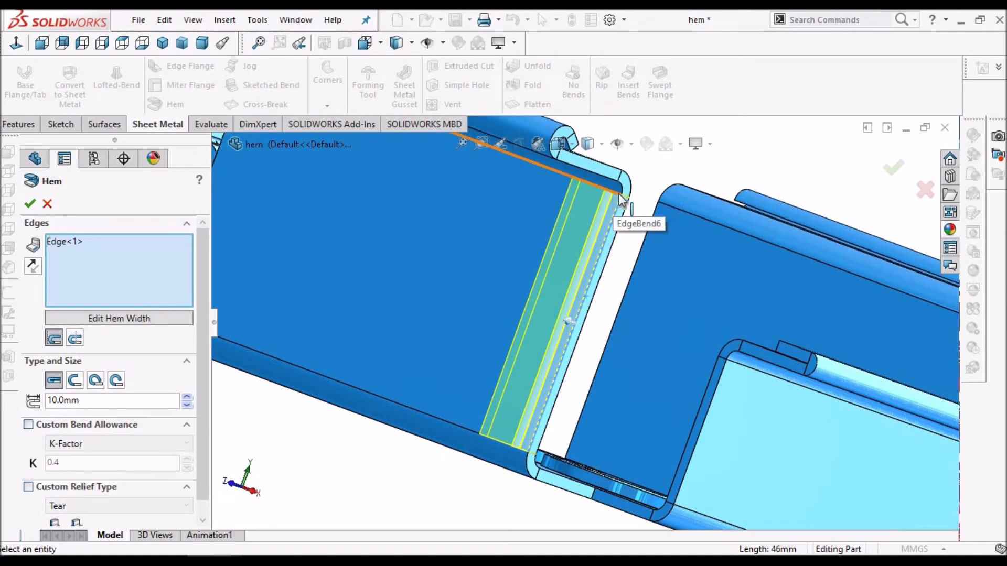
left_click(105, 319)
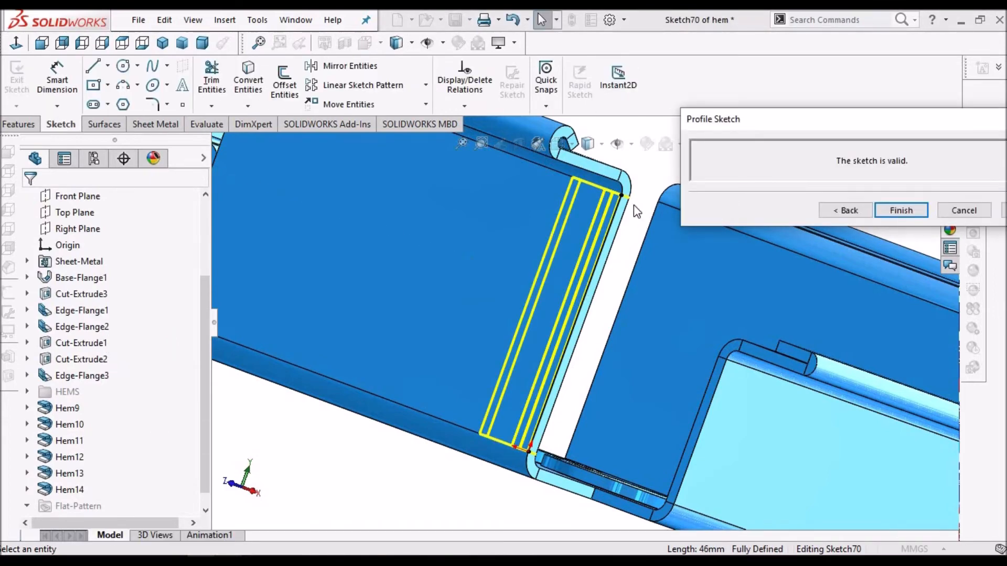
mouse_move(603, 263)
left_mouse_down()
mouse_move(599, 271)
mouse_move(604, 246)
left_mouse_up()
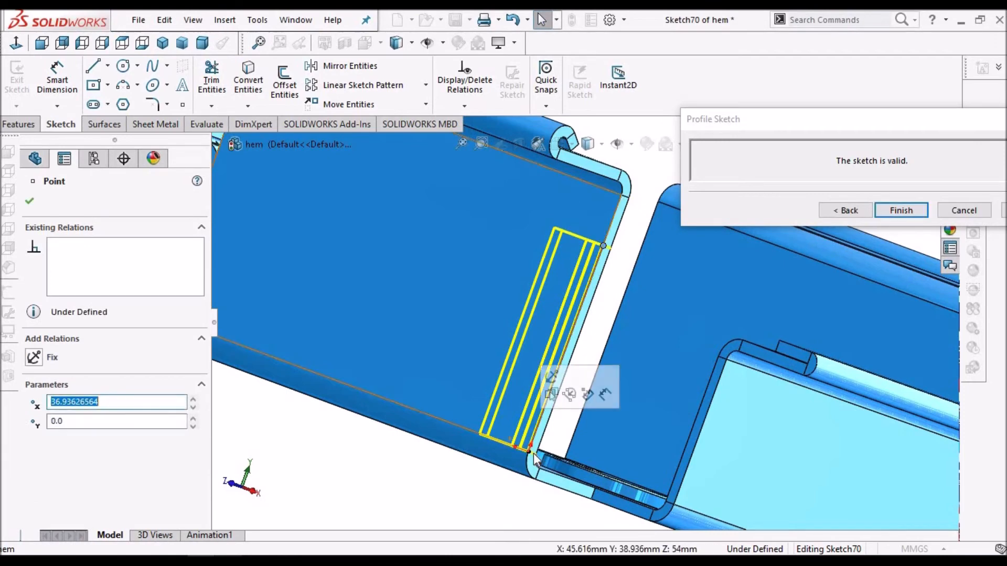
mouse_move(530, 450)
left_mouse_down()
mouse_move(577, 400)
mouse_move(553, 384)
left_mouse_up()
left_click(913, 213)
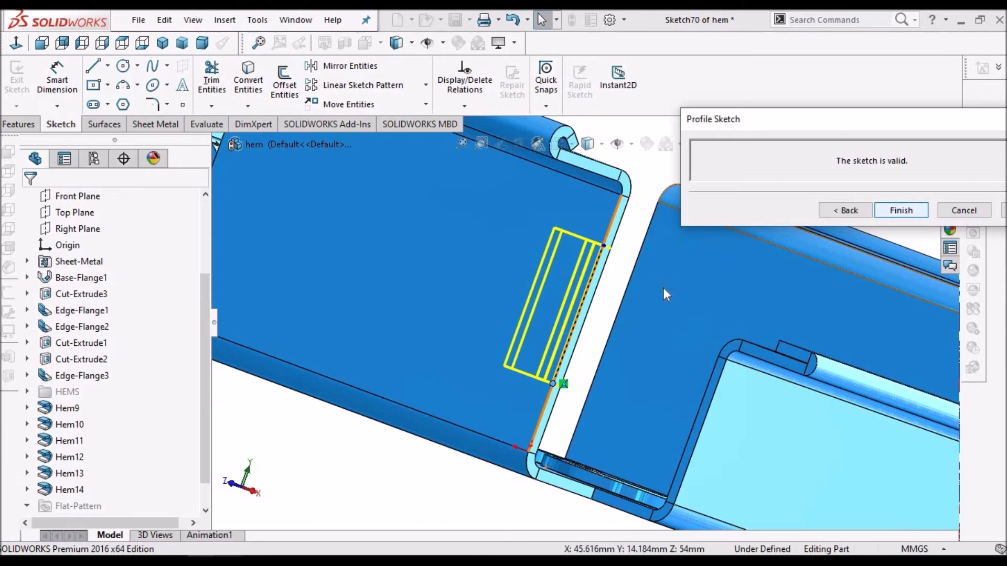
left_click(899, 210)
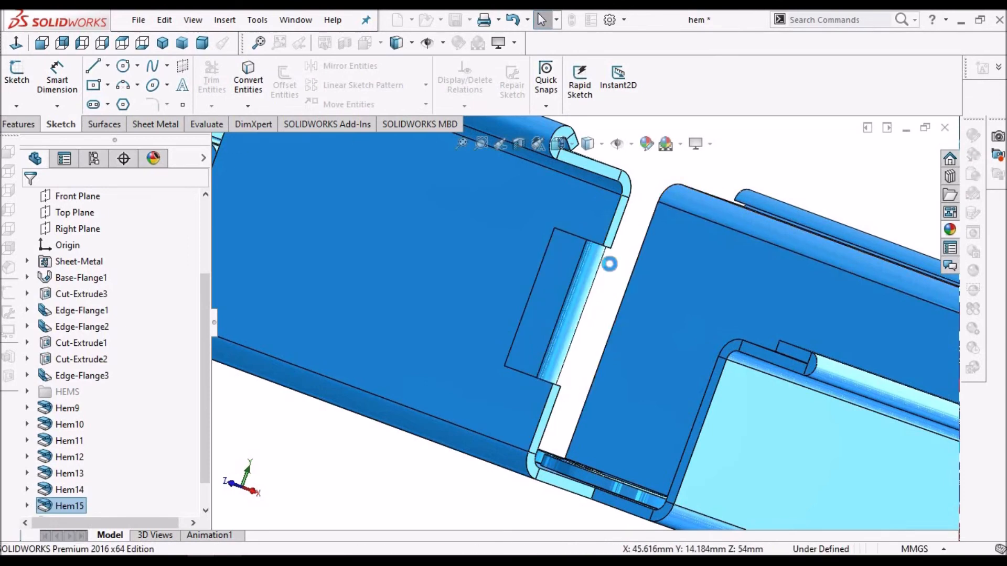
- Edit the 10 mm closed hem on the vertical flange edge, enabling a custom relief of type Obround, and apply the change
middle_click_drag(610, 254, 614, 286)
middle_click(588, 269)
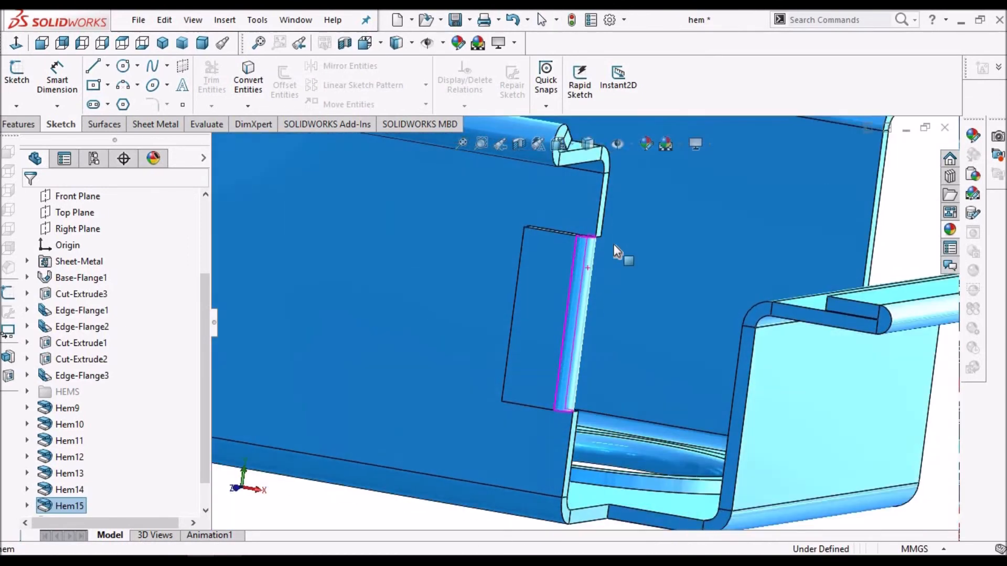
scroll(567, 247, "down", 4)
middle_click(551, 241)
middle_click_drag(551, 241, 536, 249)
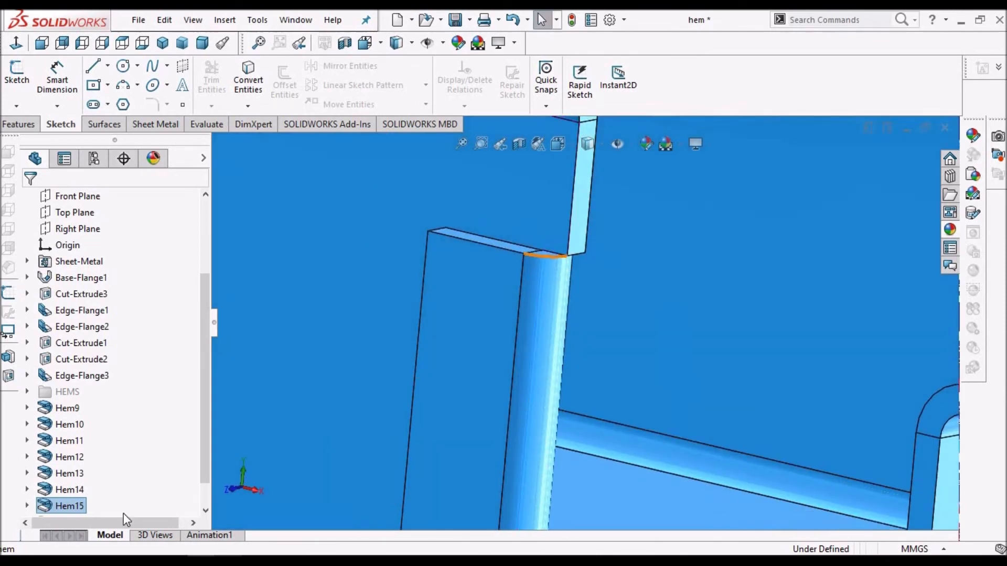
right_click(74, 506)
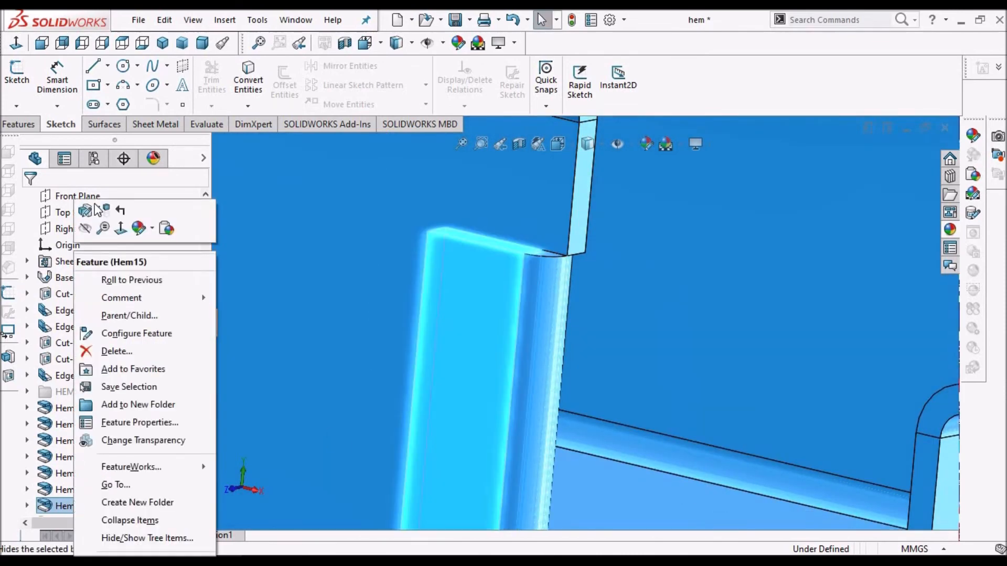
key("Escape")
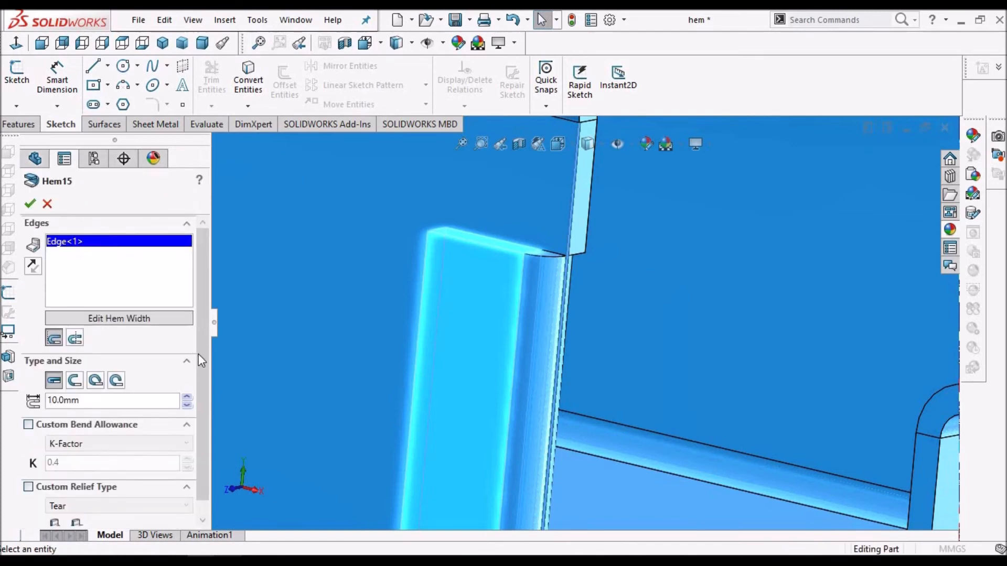
scroll(197, 474, "down", 1)
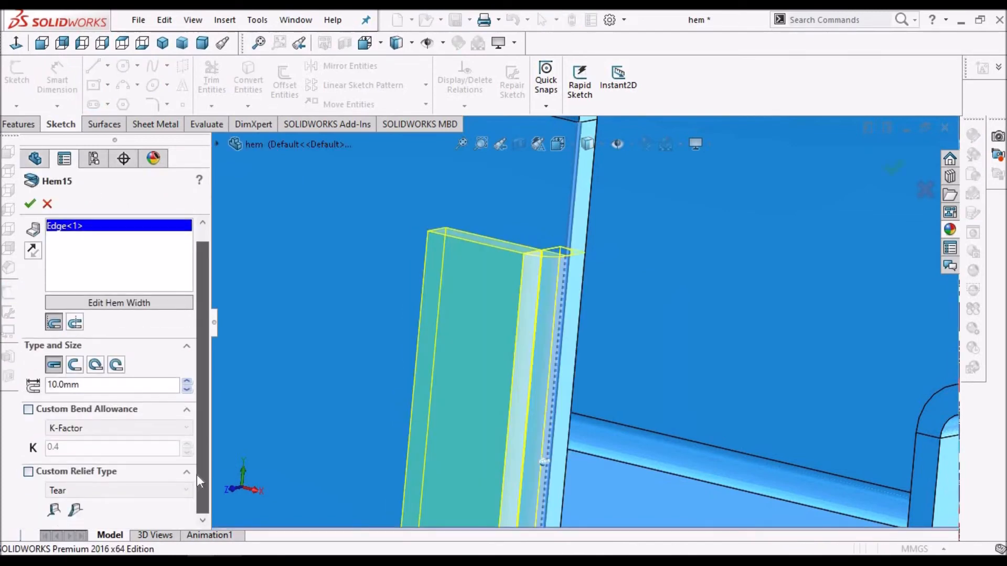
left_click(28, 472)
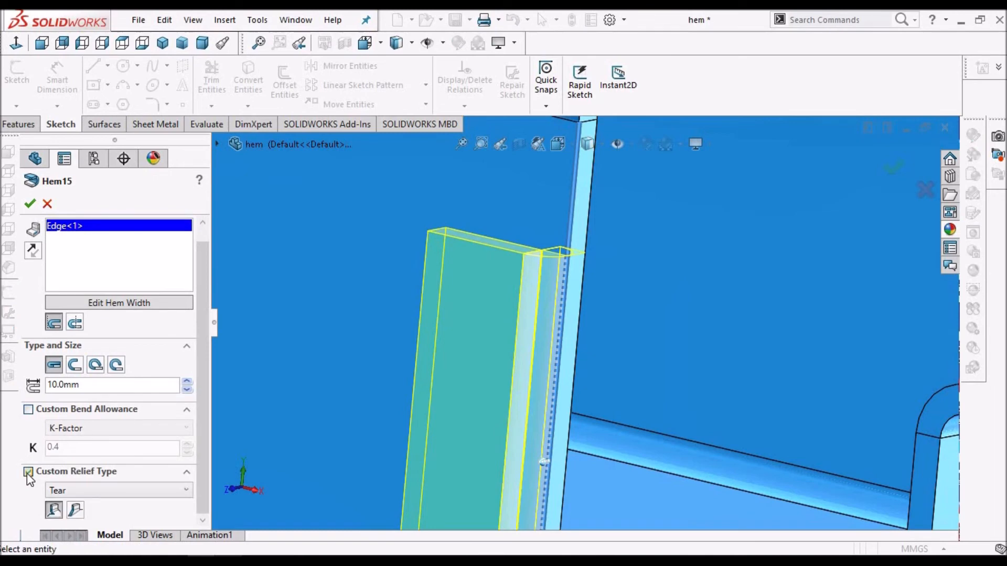
left_click(186, 490)
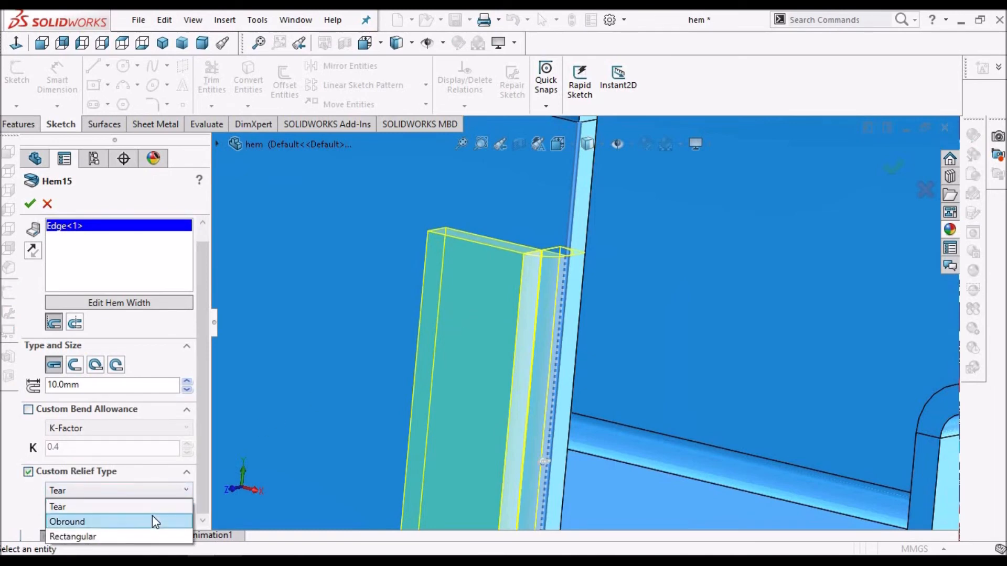
left_click(152, 517)
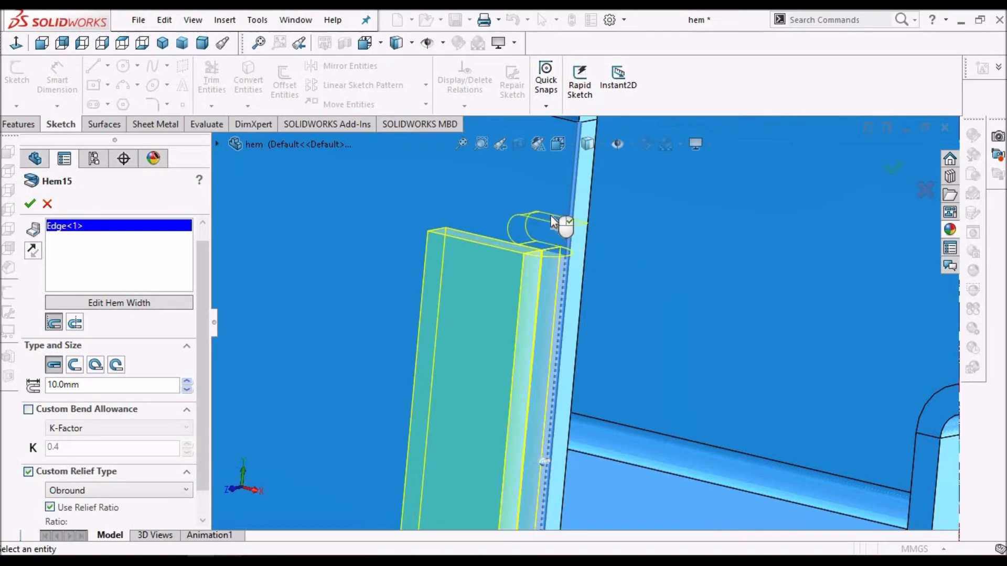
left_click(33, 204)
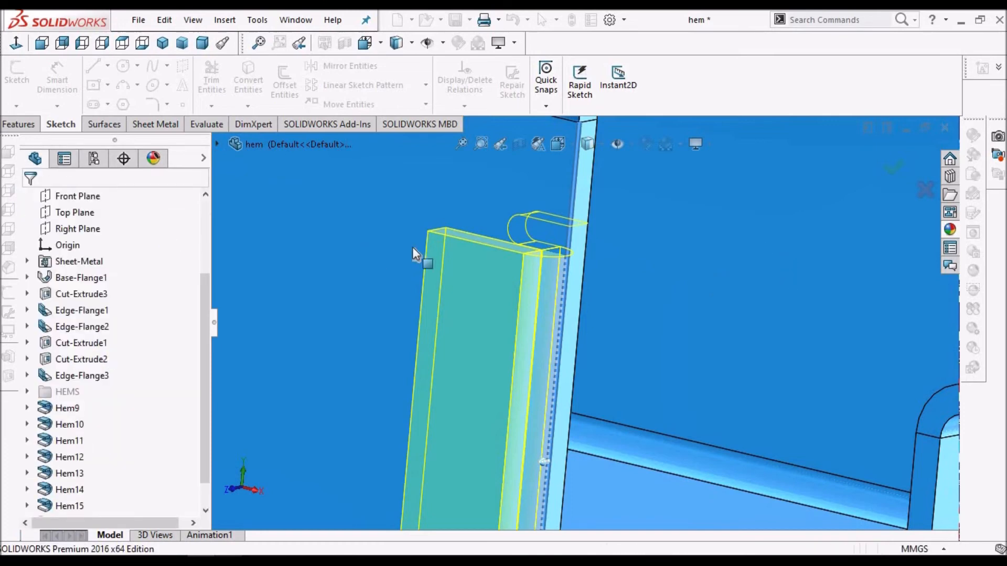
- Edit the same vertical-edge hem again, set its custom relief type to Rectangular, and apply the change
mouse_move(555, 265)
middle_mouse_down()
mouse_move(477, 225)
mouse_move(420, 266)
mouse_move(414, 245)
mouse_move(527, 250)
mouse_move(540, 261)
middle_mouse_up()
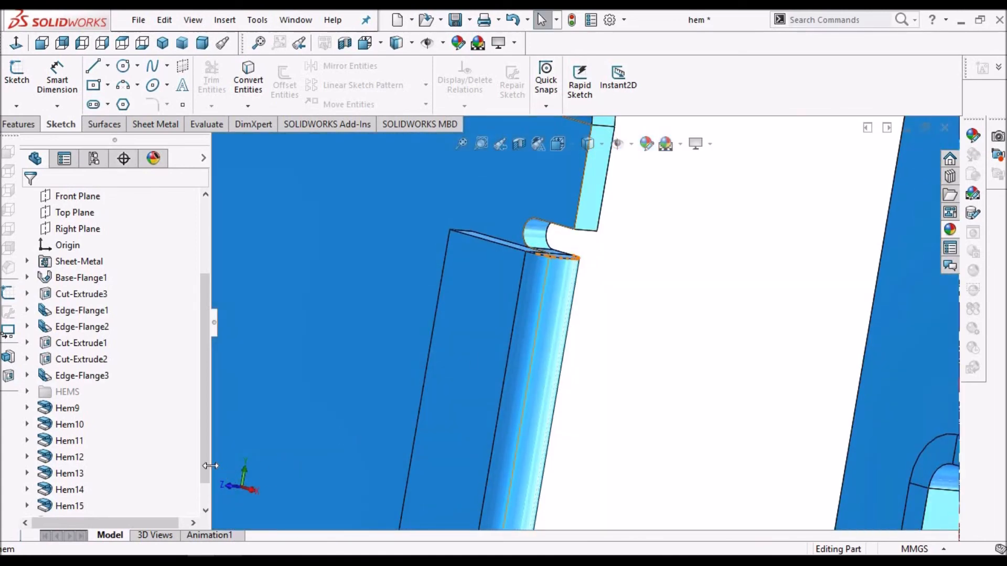
scroll(205, 468, "down", 1)
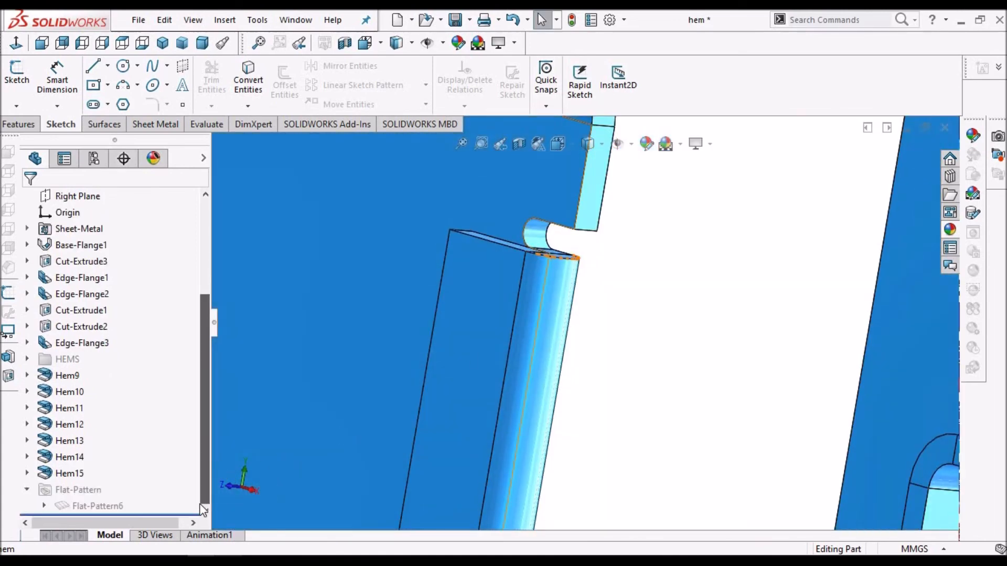
right_click(63, 473)
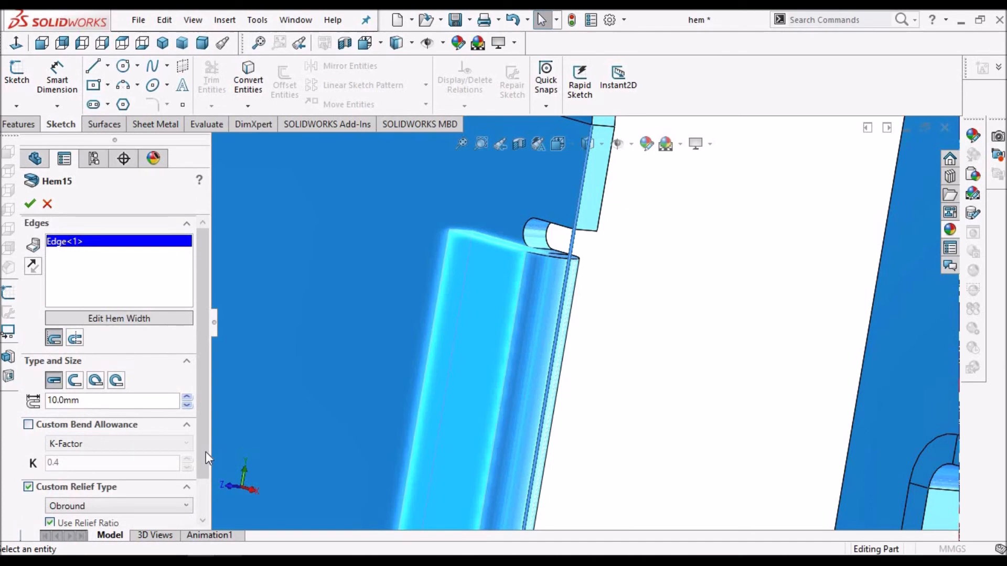
scroll(202, 503, "down", 2)
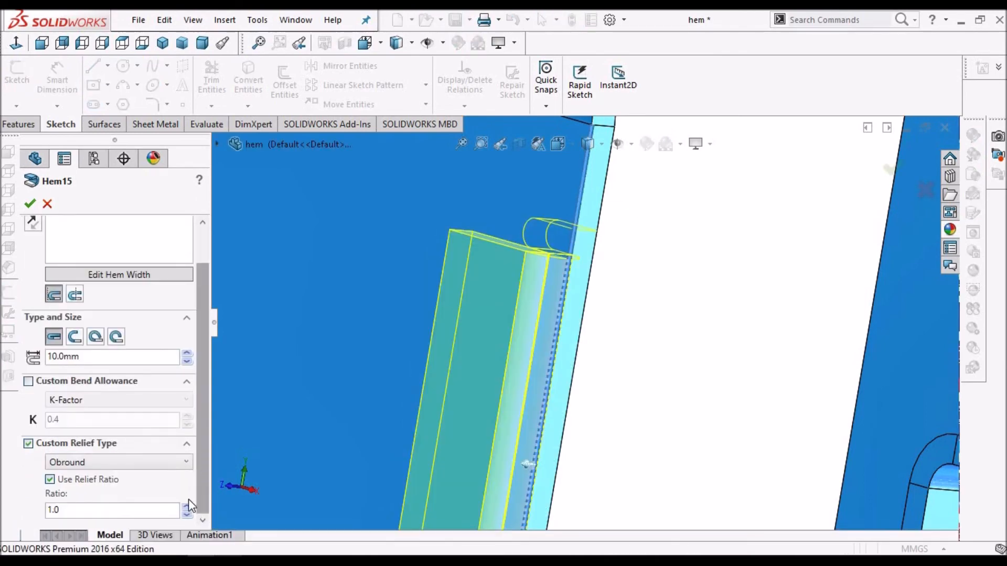
left_click(182, 463)
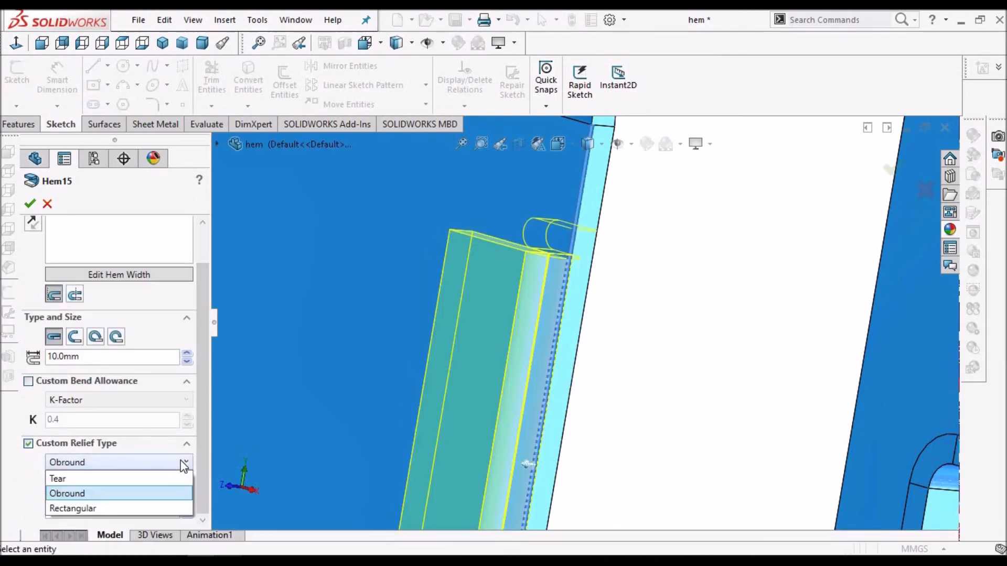
left_click(114, 508)
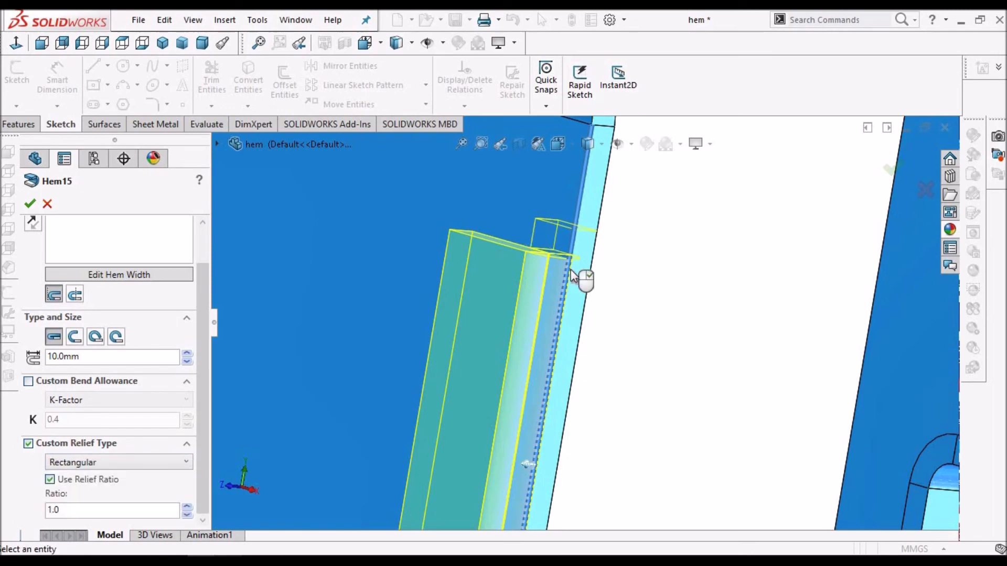
right_click(805, 219)
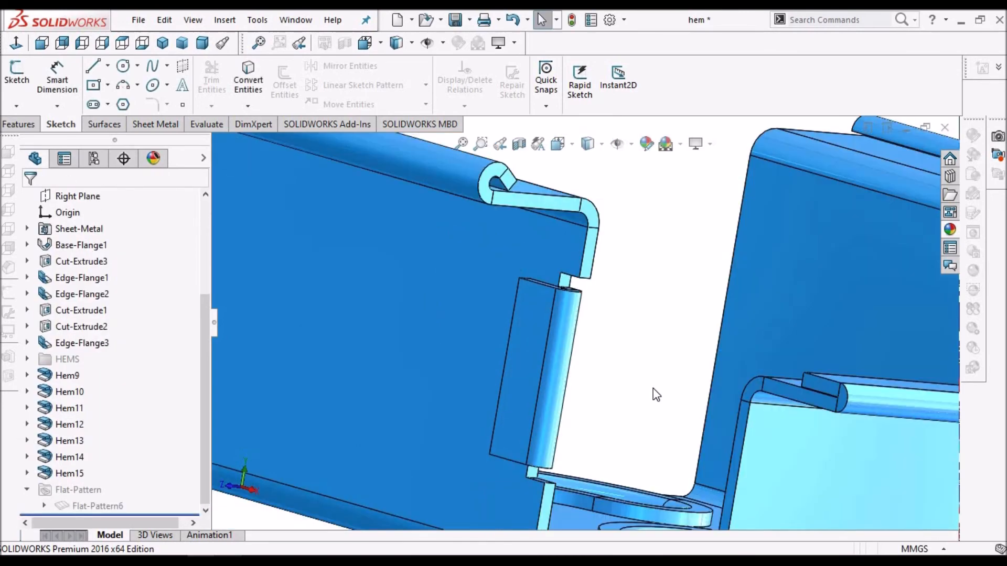
- Reopen the vertical-edge hem for editing, enable its custom bend allowance and review the available allowance types
left_click(68, 474)
right_click(69, 474)
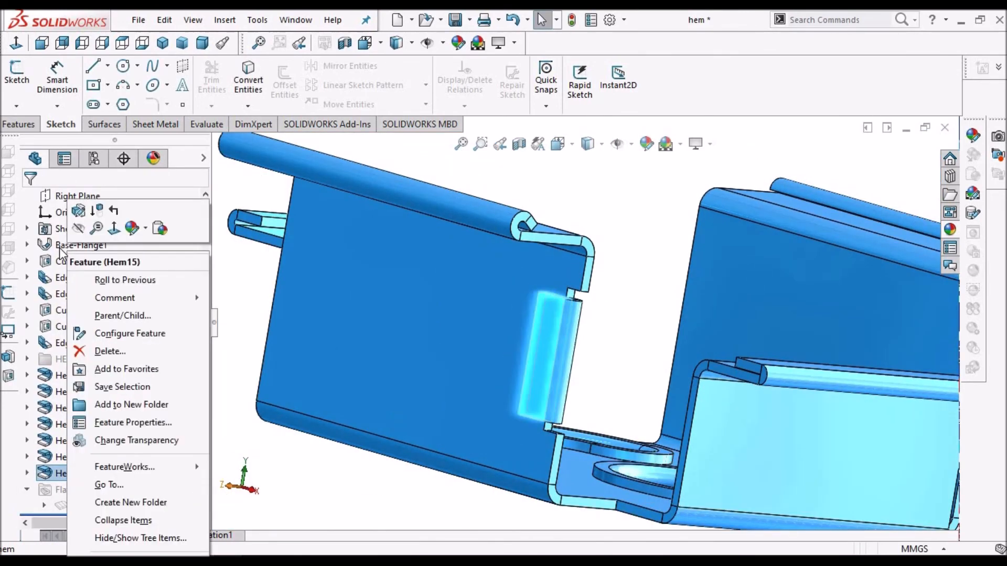
left_click(77, 212)
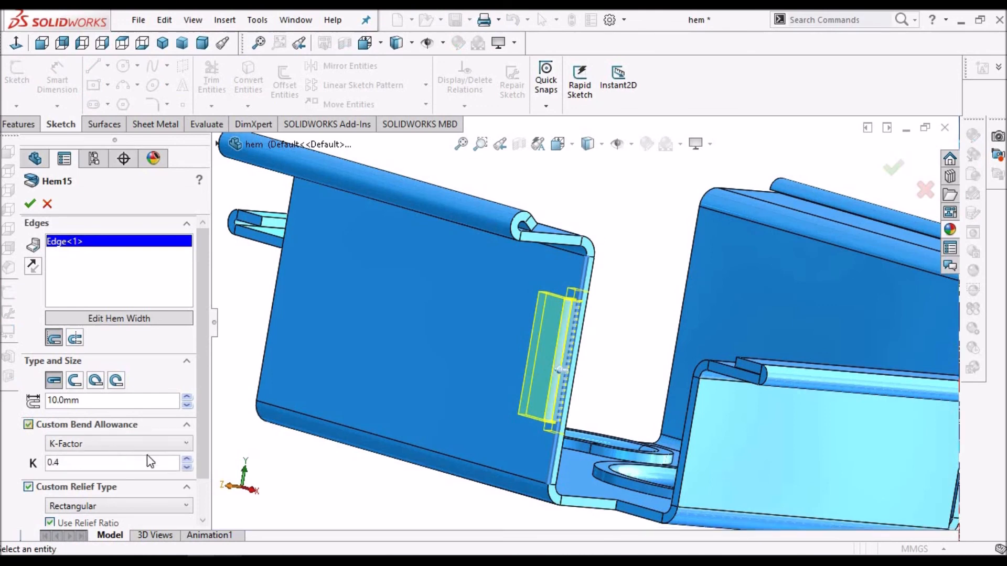
left_click(186, 445)
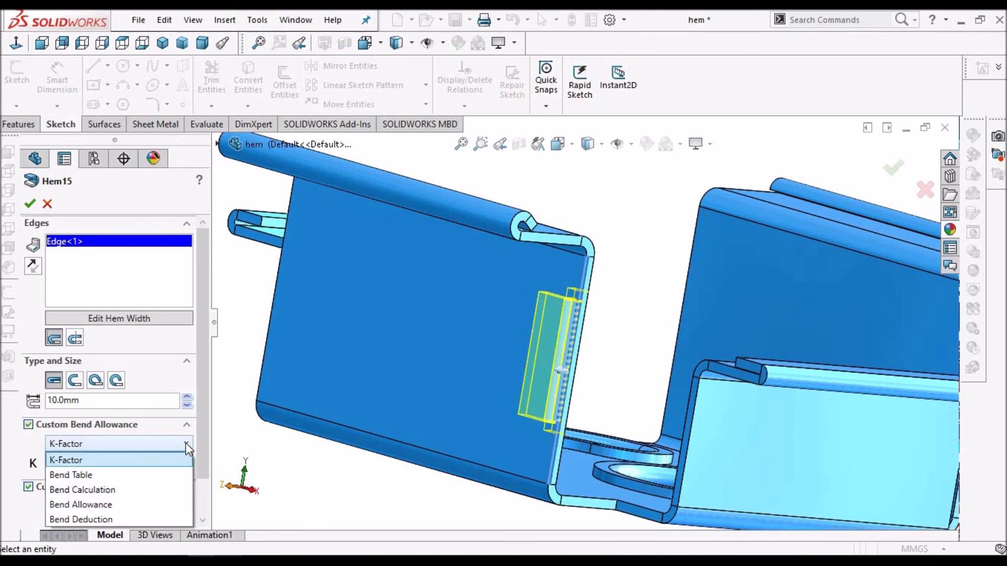
left_click(188, 447)
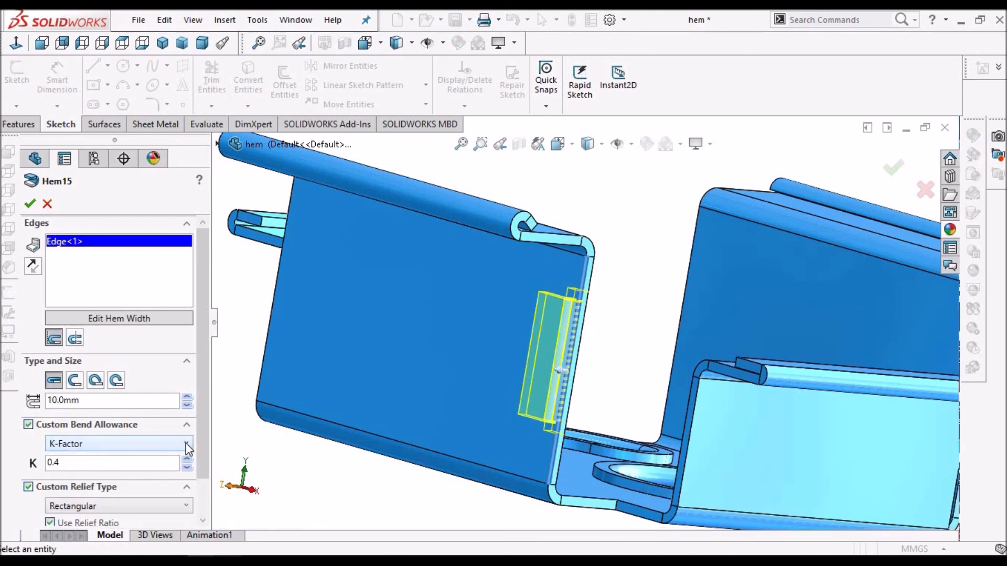
left_click(187, 445)
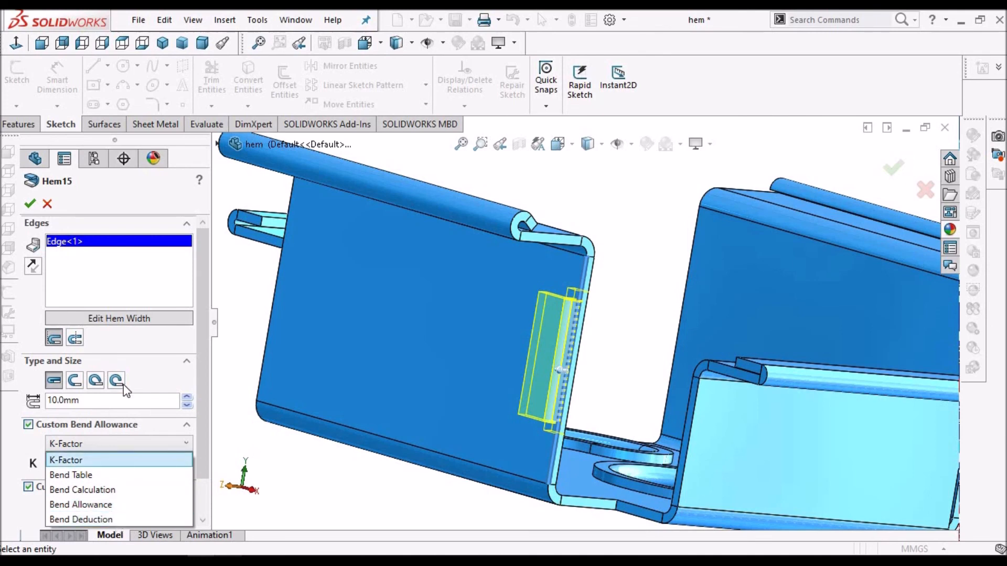
left_click(170, 351)
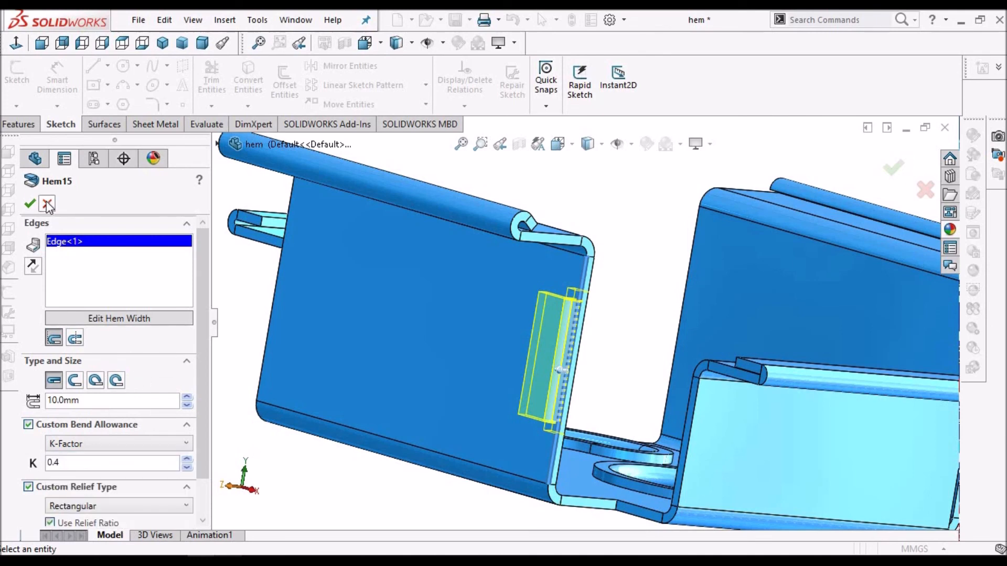
- Switch to Desc.pdf in the browser and review the hem description page and the page of hem types
scroll(709, 396, "up", 3)
middle_click_drag(629, 257, 618, 295)
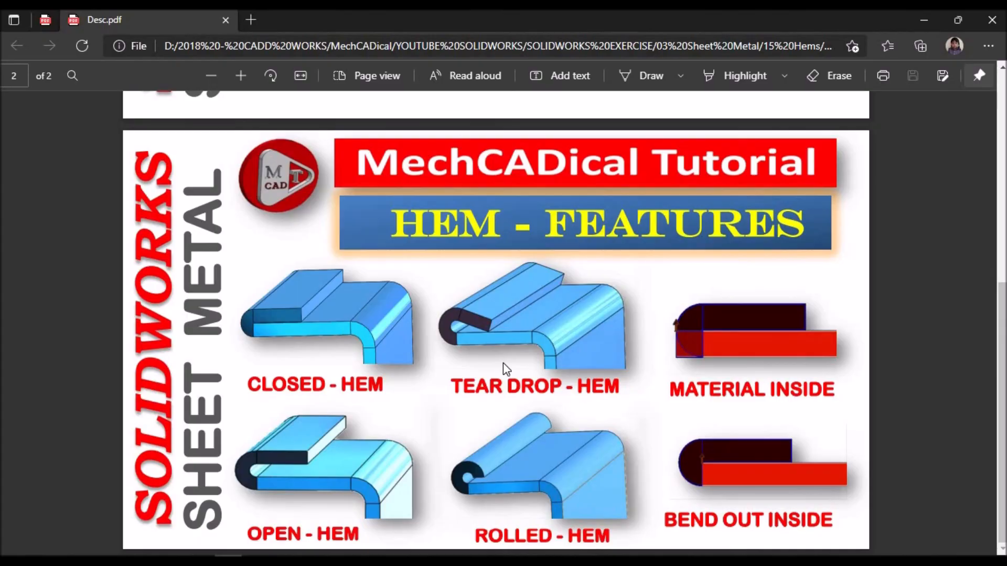
scroll(502, 363, "up", 8)
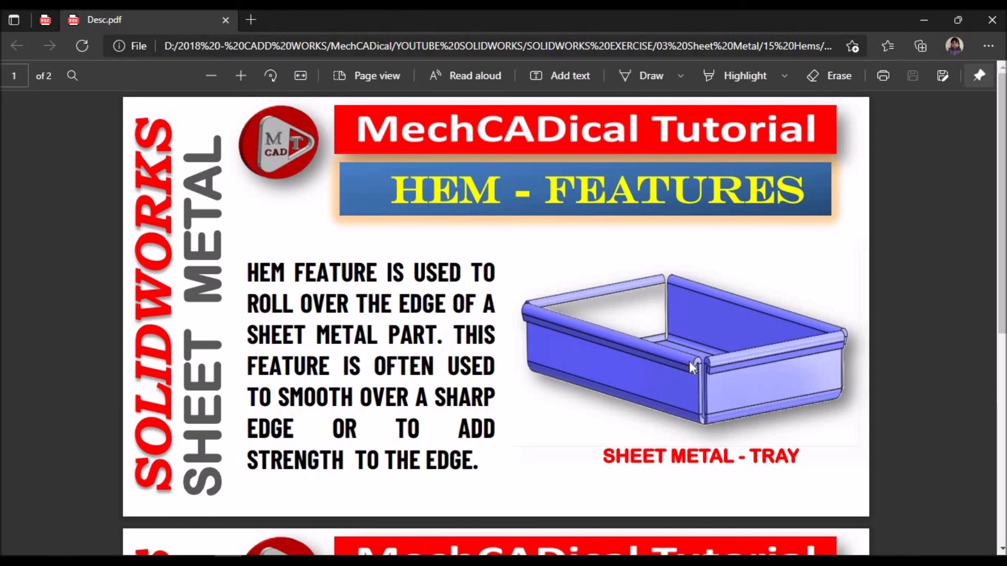
scroll(689, 360, "down", 8)
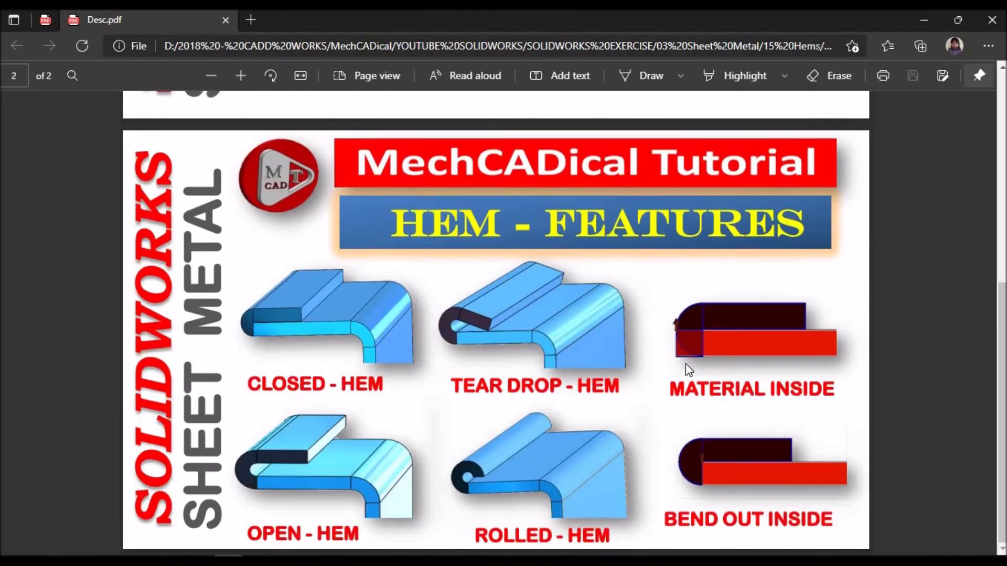